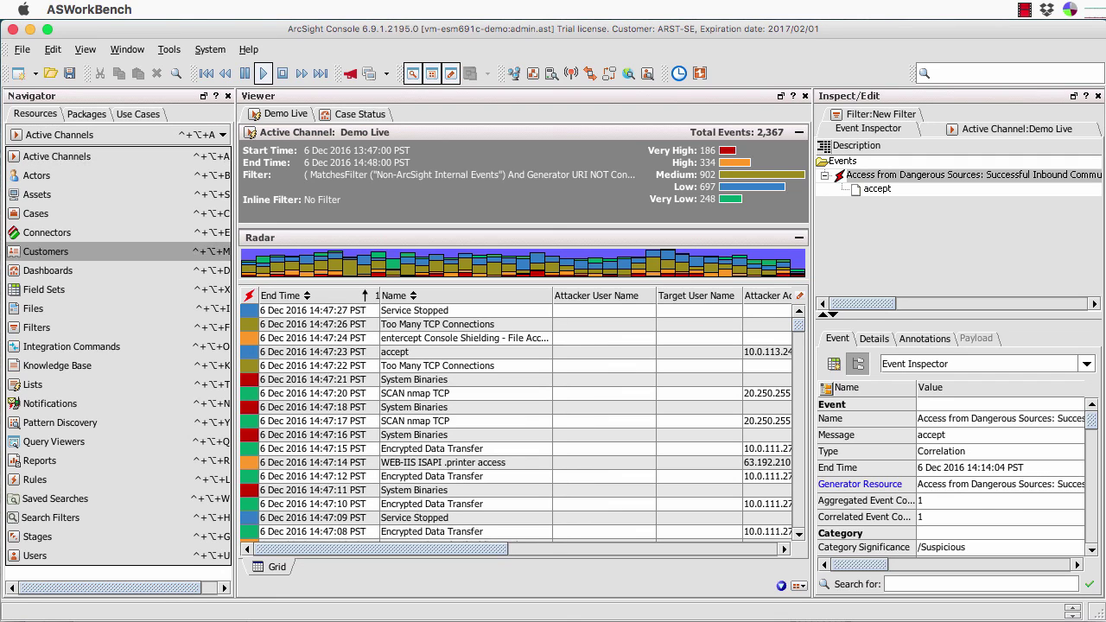
# View the ArcSight User Activity dashboard under ArcSight Administration, ESM, User Access, User Sessions, and close it after review.
pyautogui.click(47, 271)
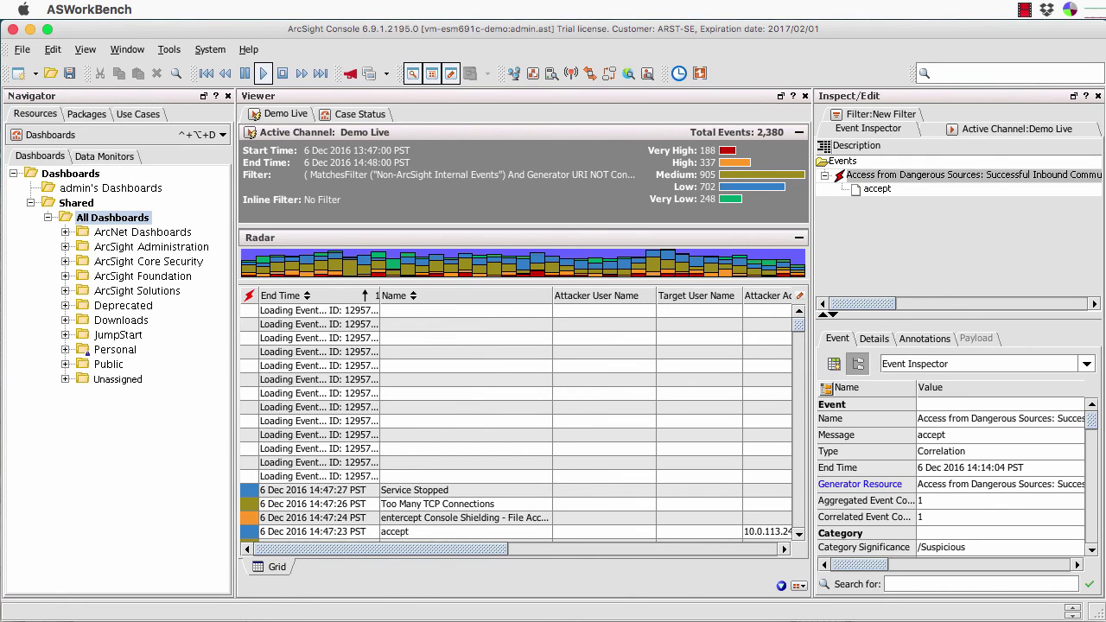
pyautogui.click(65, 247)
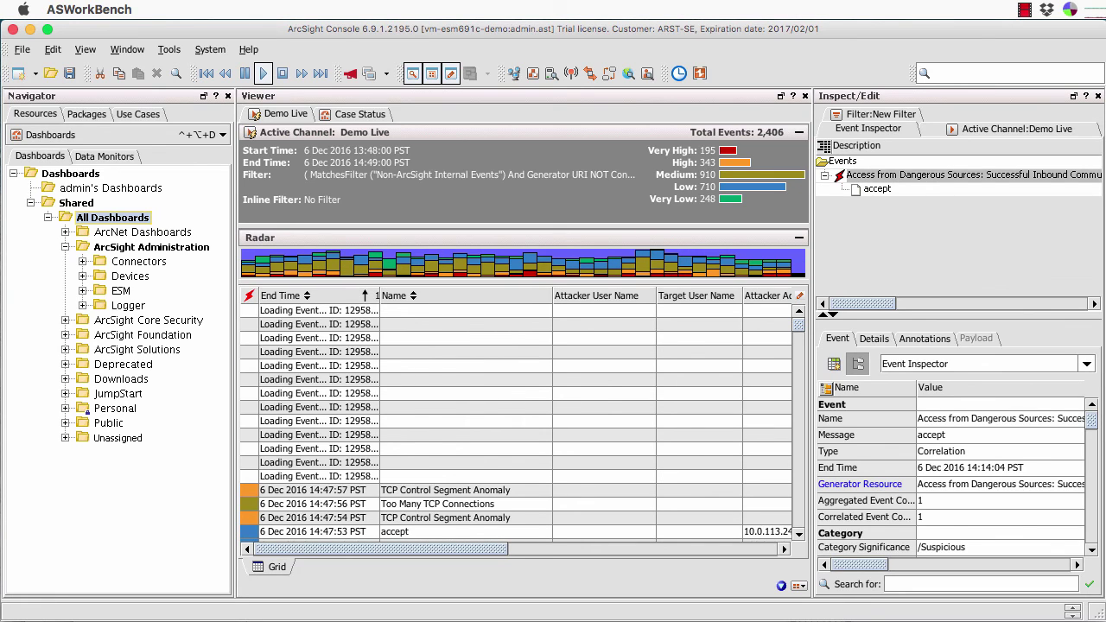
pyautogui.click(82, 290)
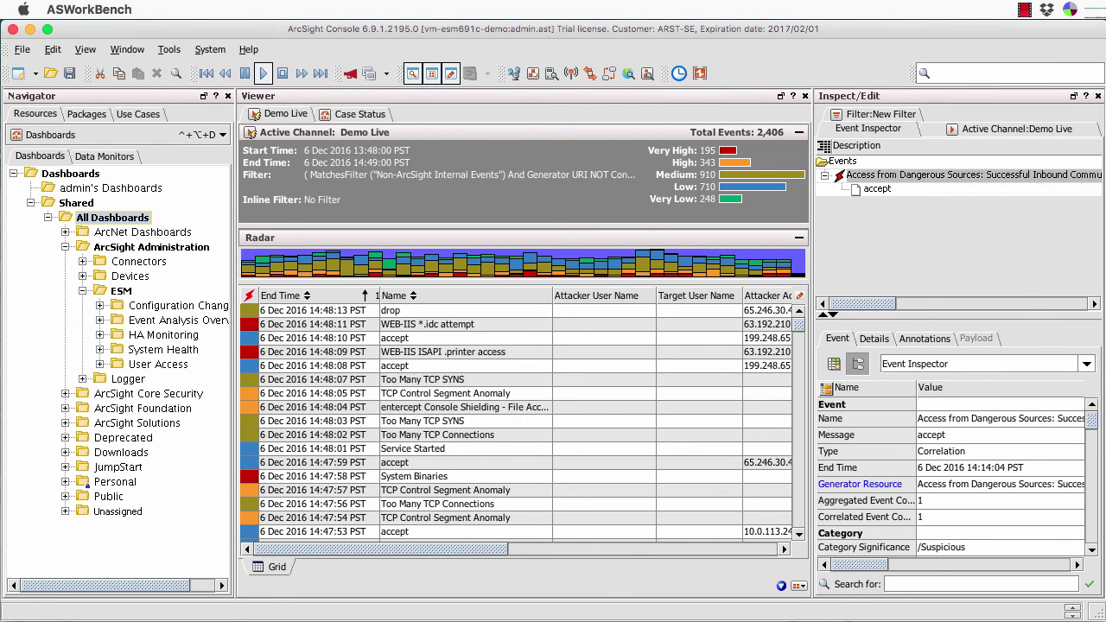
pyautogui.hscroll(2, 118, 375)
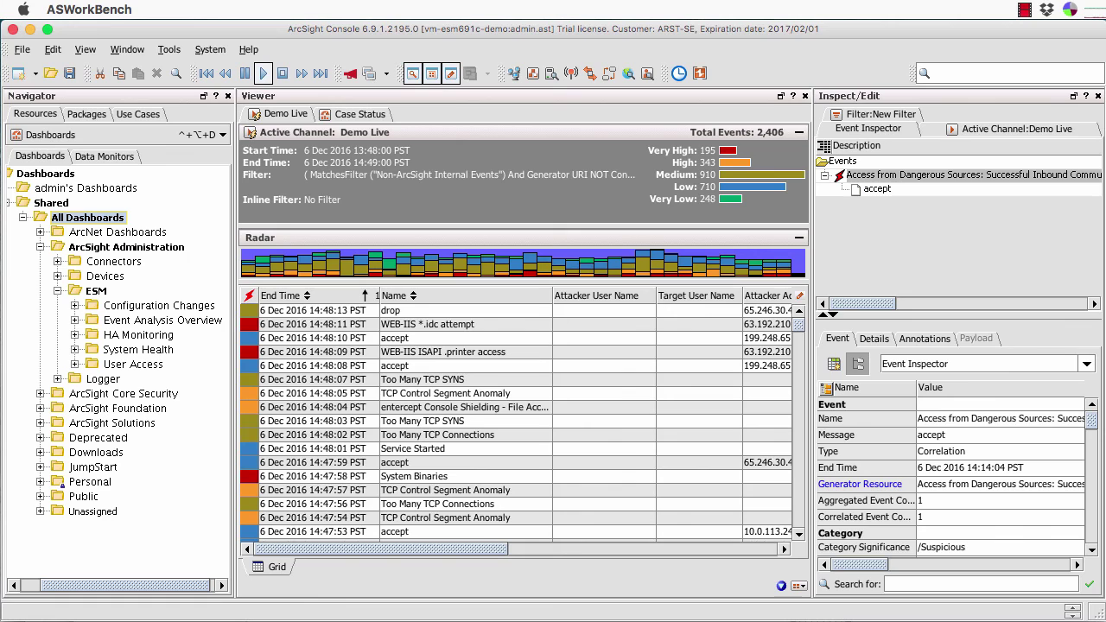
pyautogui.click(75, 363)
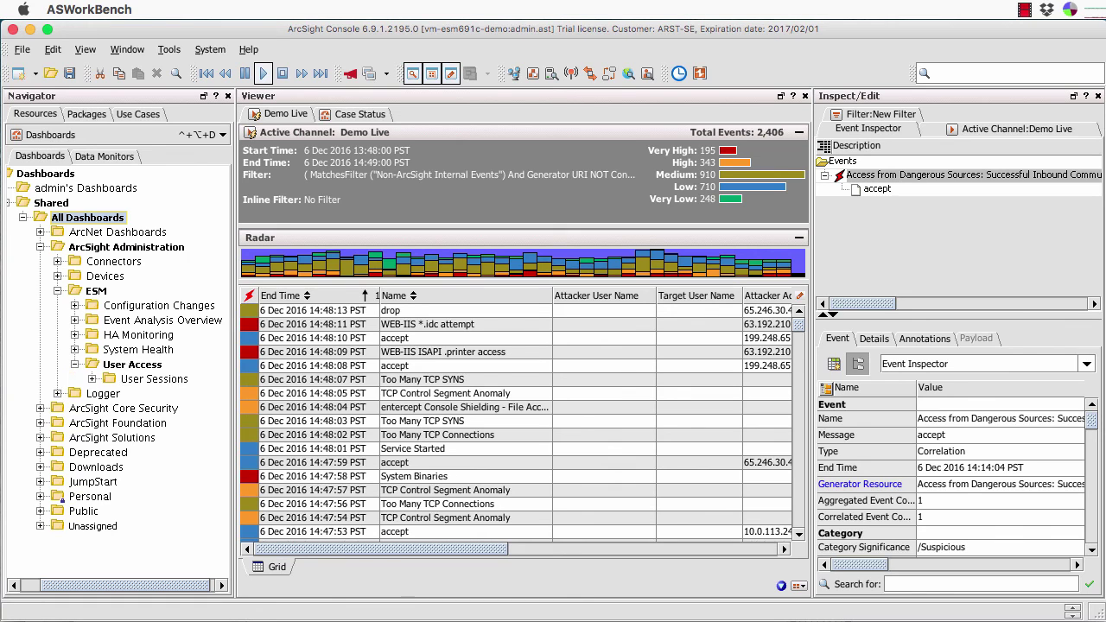
pyautogui.click(91, 379)
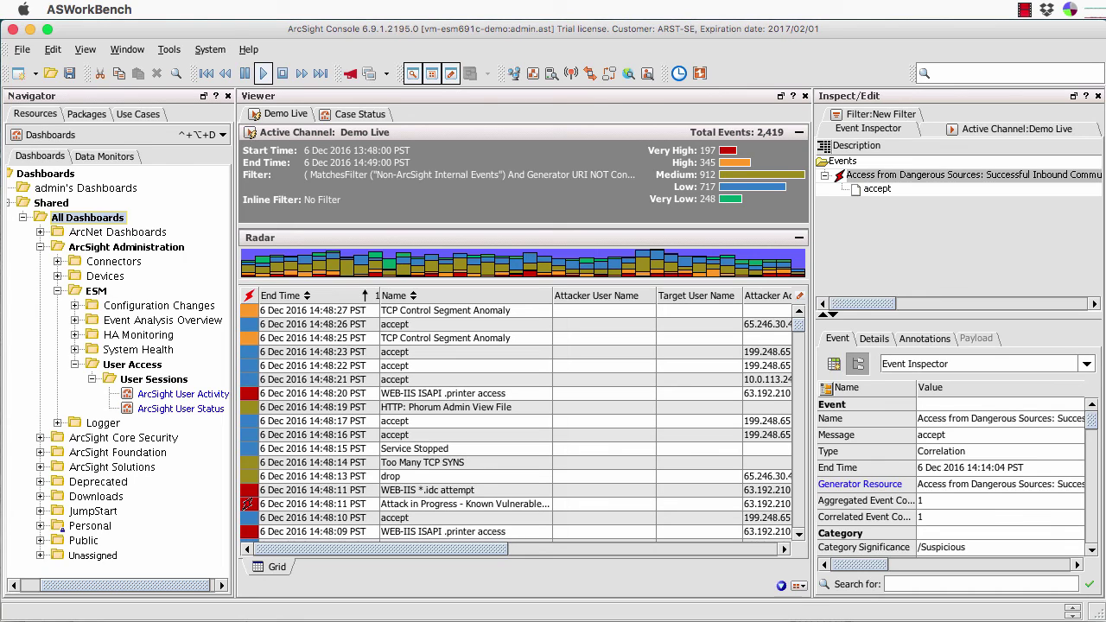
pyautogui.click(154, 398)
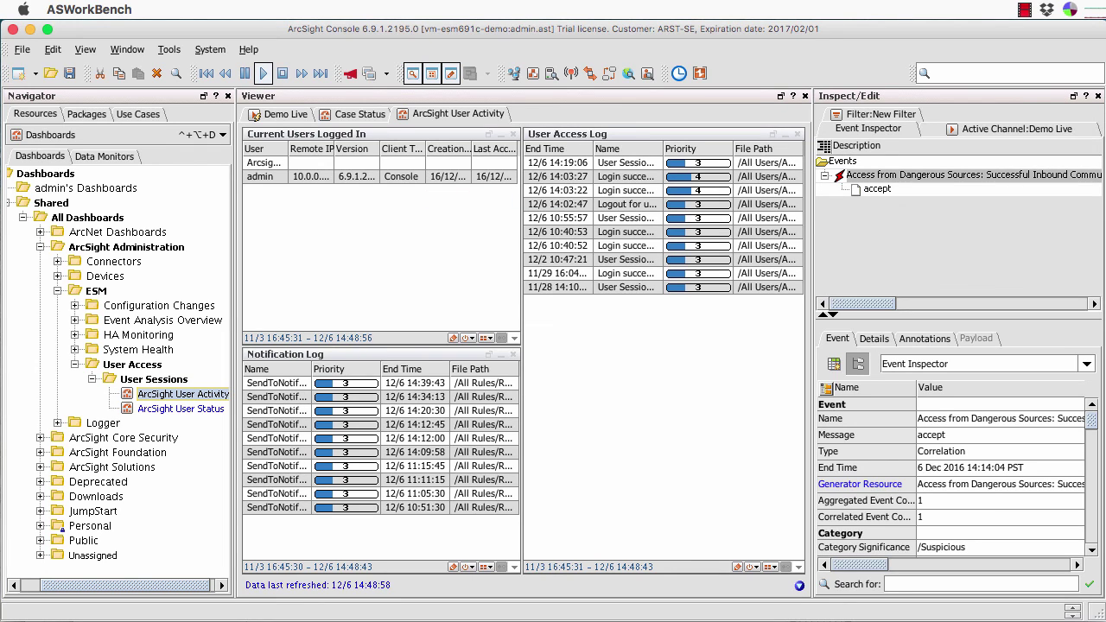
pyautogui.rightClick(438, 115)
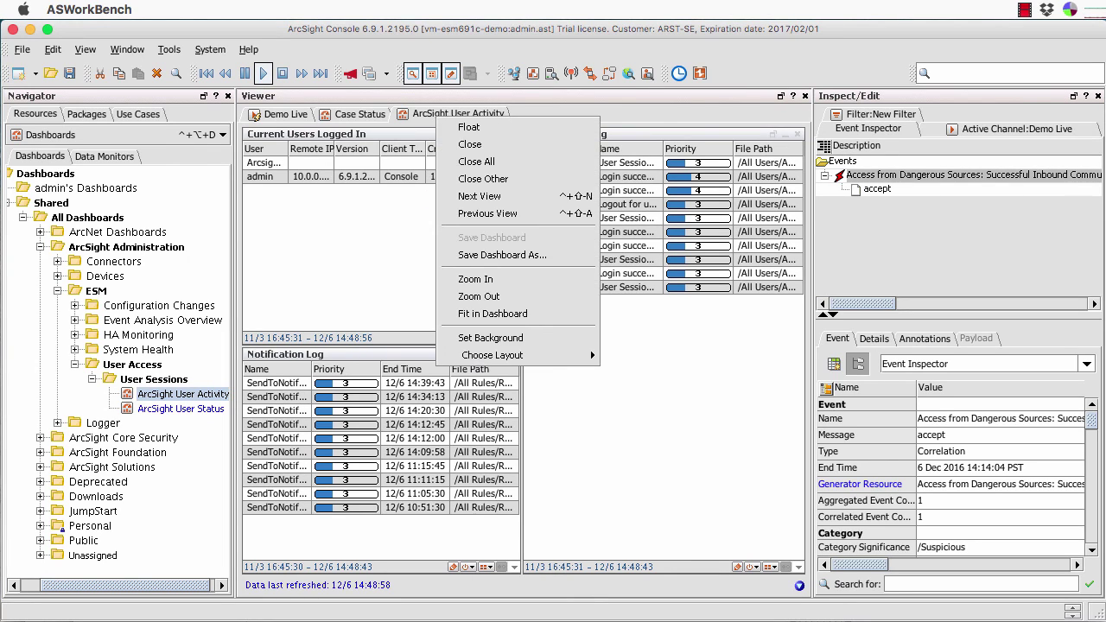
pyautogui.click(467, 144)
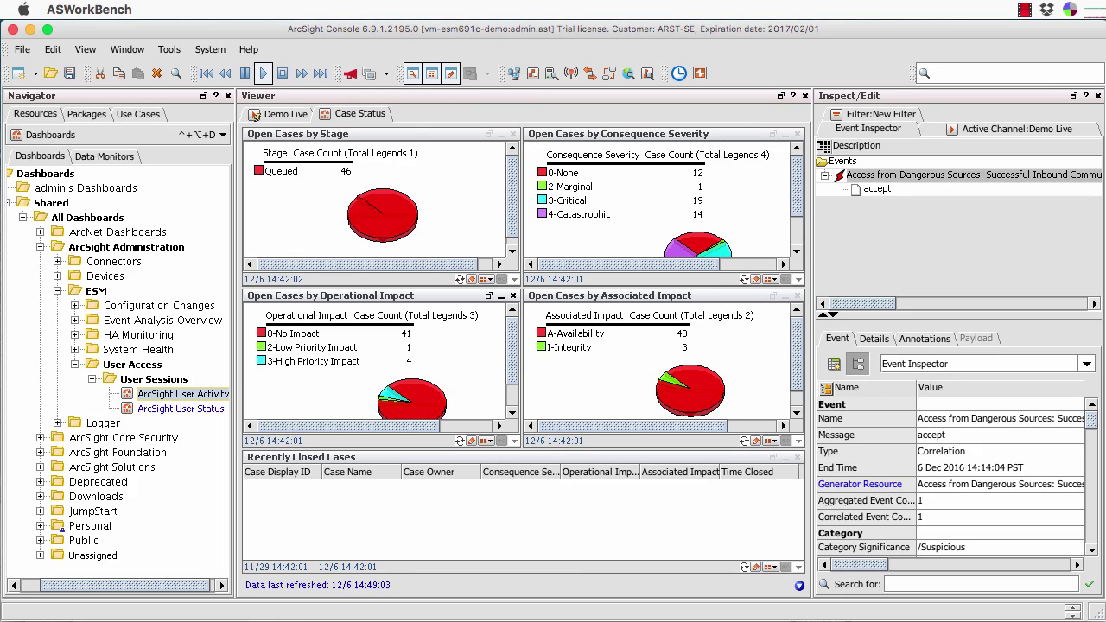
# Collapse User Access, expand System Health's Storage and CORR-Engine folders, and open the Database Performance Statistics dashboard directly under Storage.
pyautogui.click(75, 364)
pyautogui.click(75, 349)
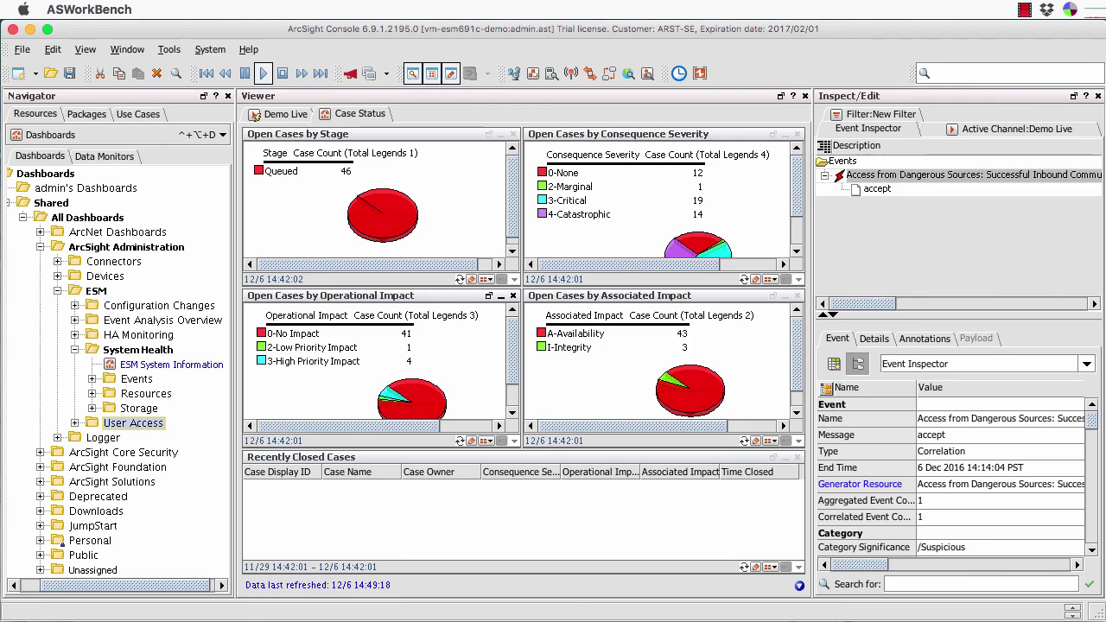
pyautogui.click(92, 408)
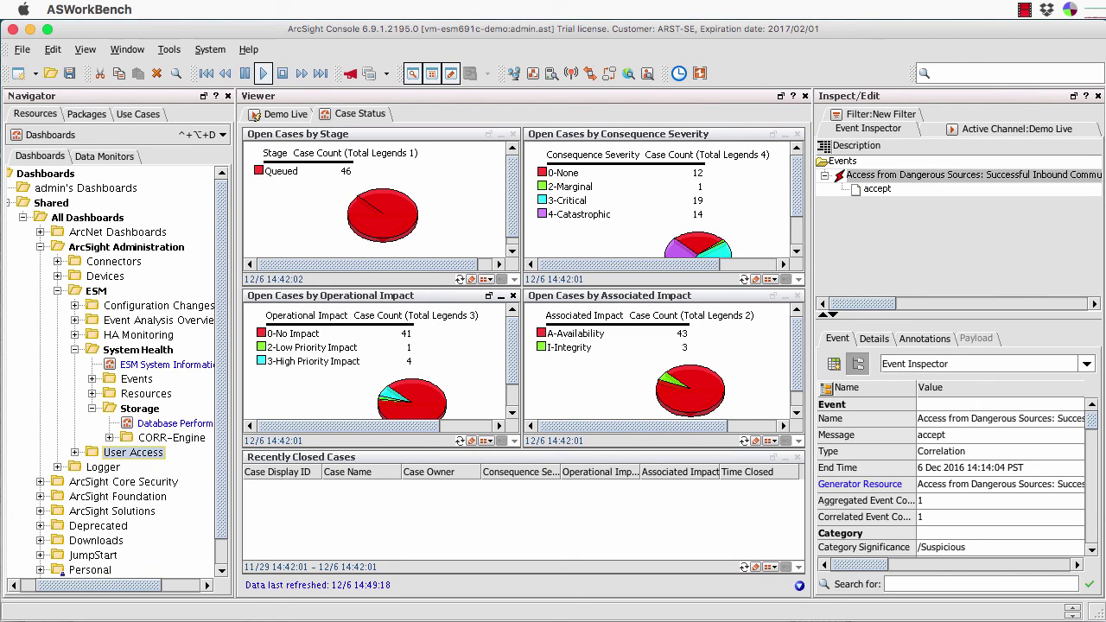
pyautogui.hscroll(2, 110, 378)
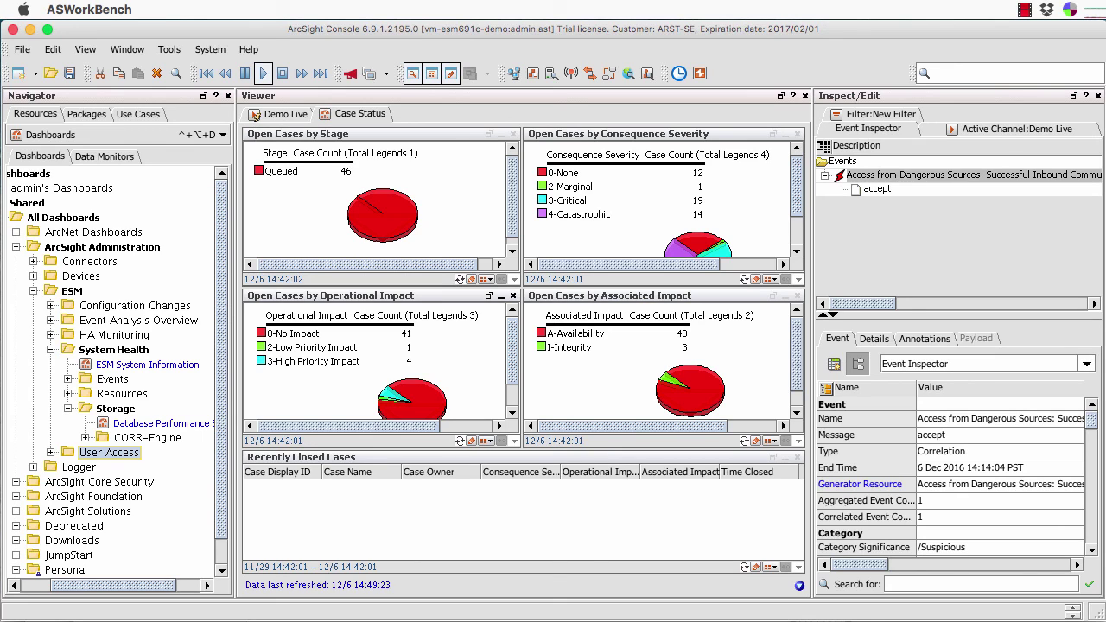
pyautogui.click(85, 437)
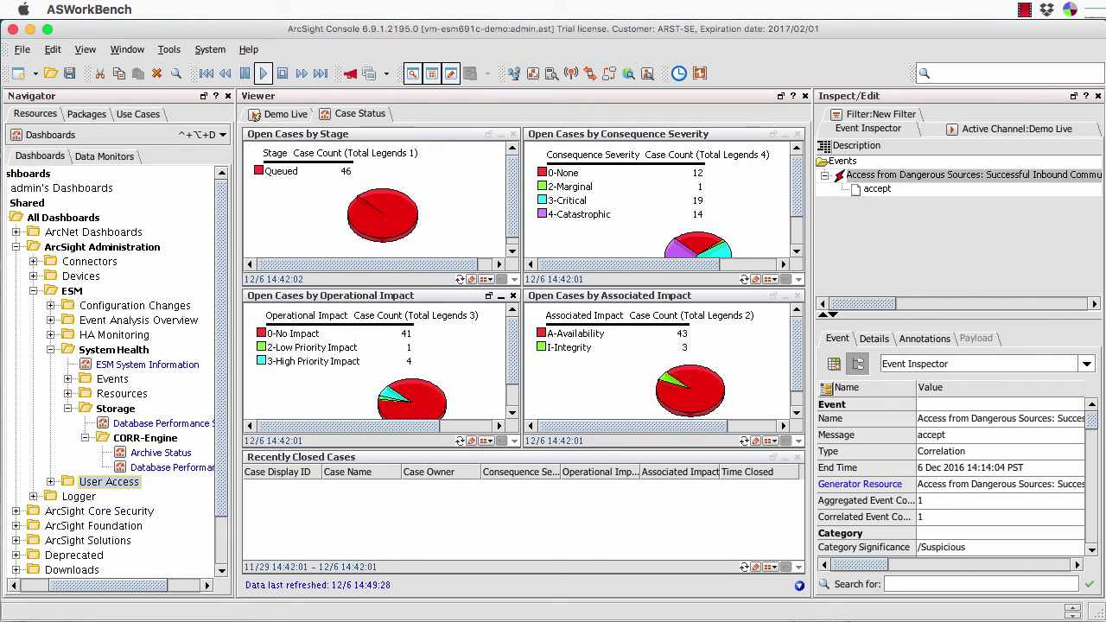
pyautogui.click(136, 425)
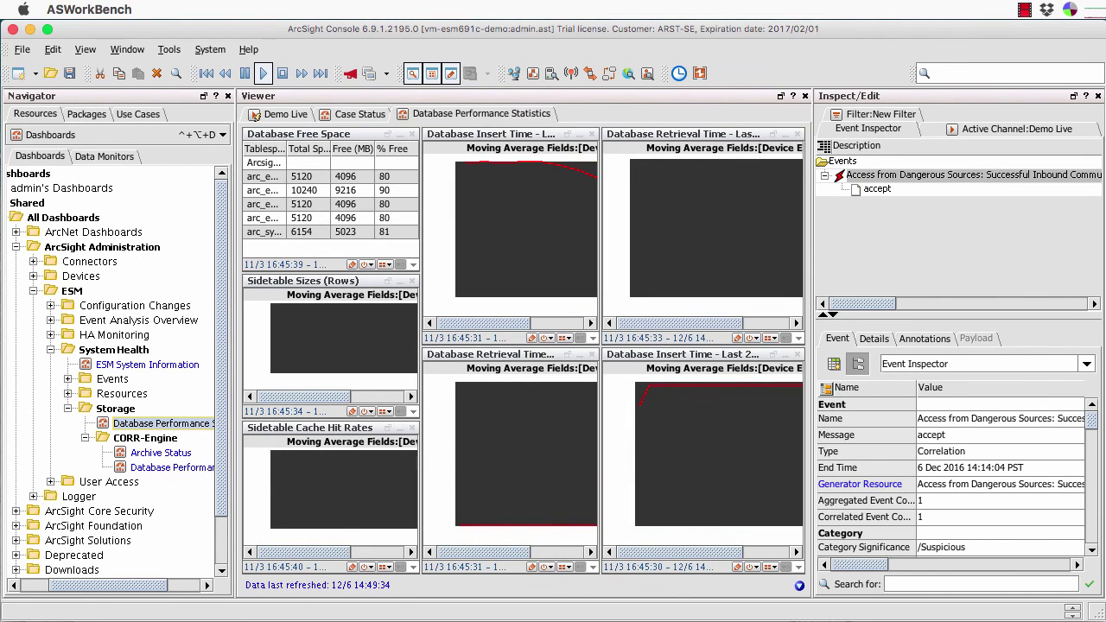
# Hide the Inspect/Edit panel to widen the dashboard, and examine the Database Retrieval Time - Last 24 Hours chart.
pyautogui.hotkey('ctrl', '3')
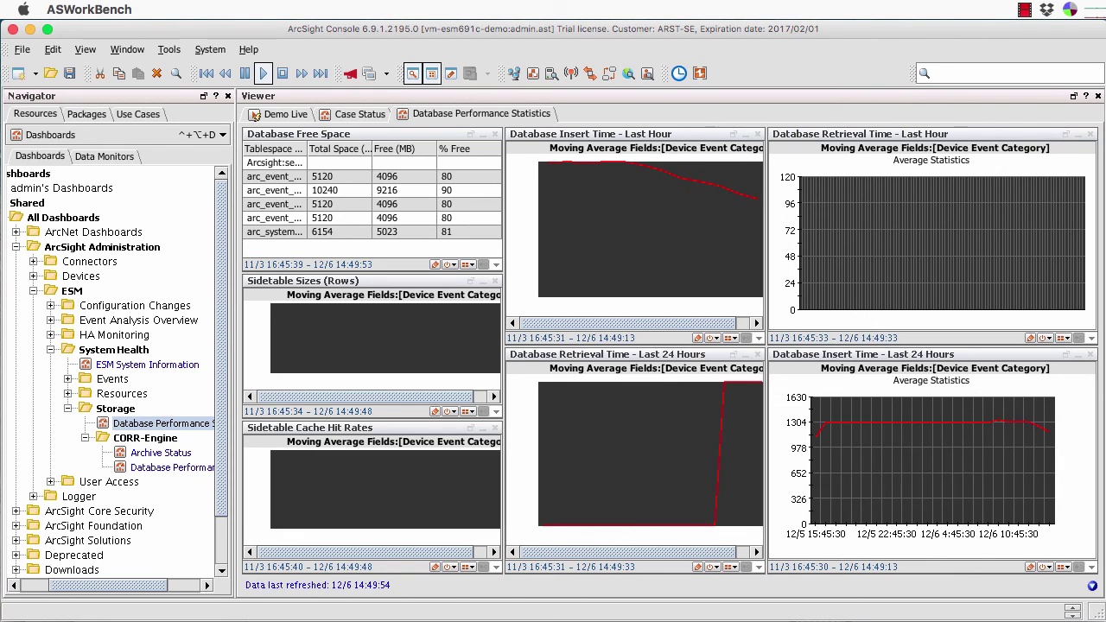
pyautogui.moveTo(661, 524)
pyautogui.moveTo(540, 471)
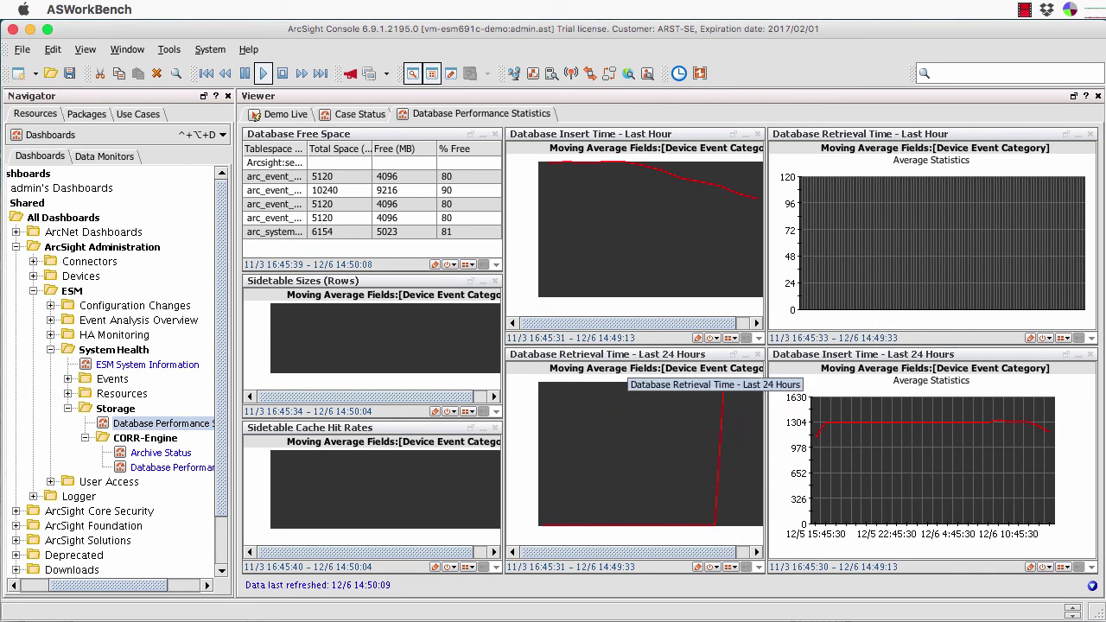
pyautogui.moveTo(570, 544)
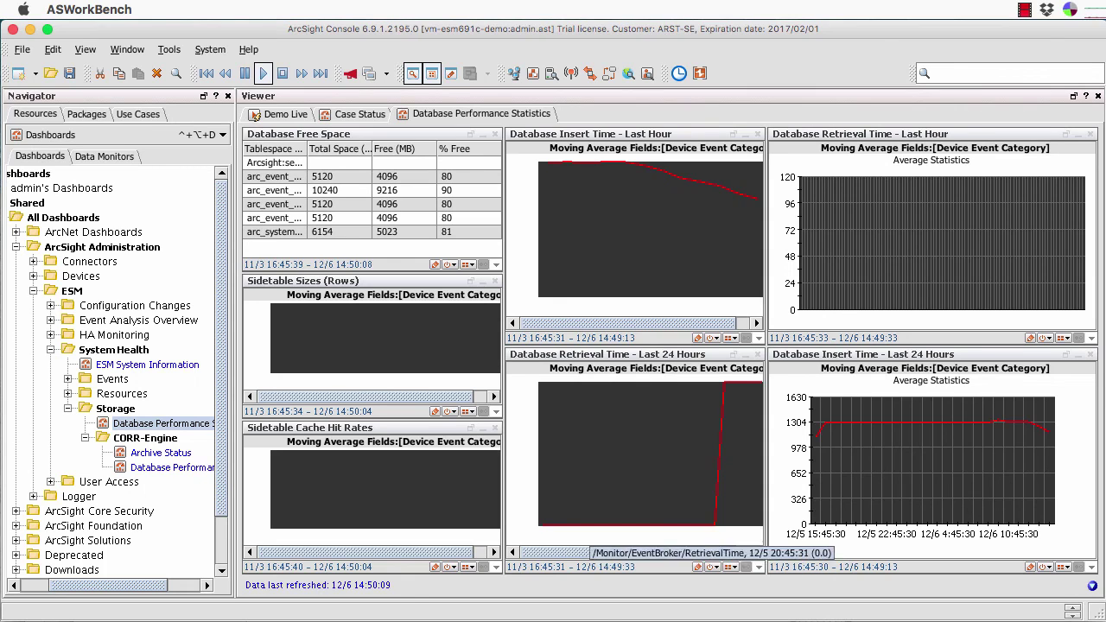
pyautogui.moveTo(672, 542)
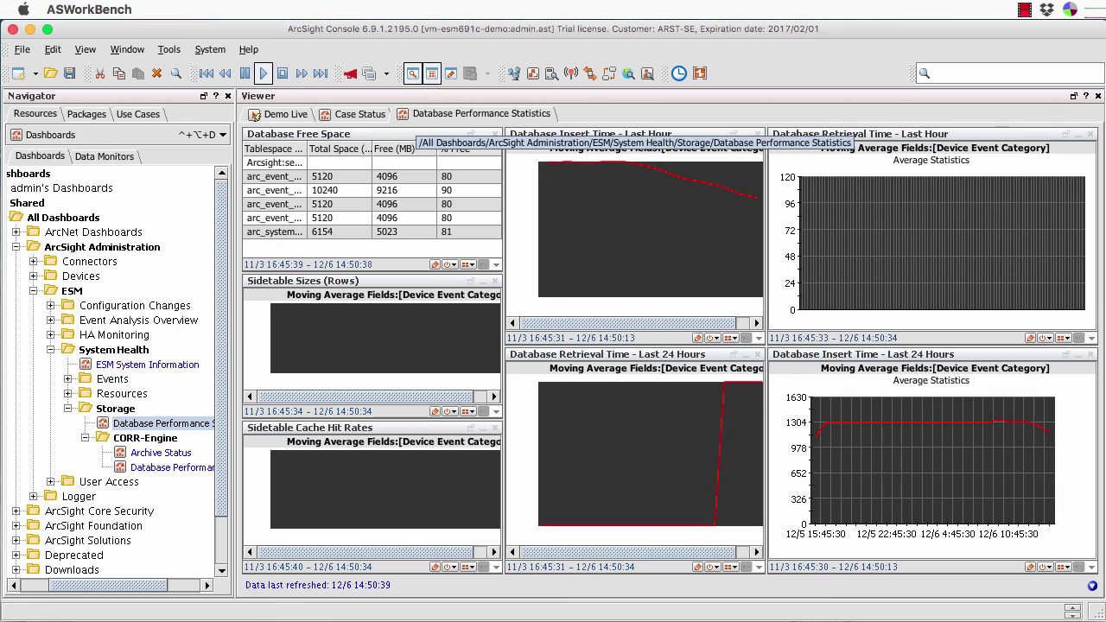
# Close the Database Performance Statistics dashboard and look over the dashboards listed under CORR-Engine, selecting Archive Status.
pyautogui.rightClick(421, 116)
pyautogui.click(452, 142)
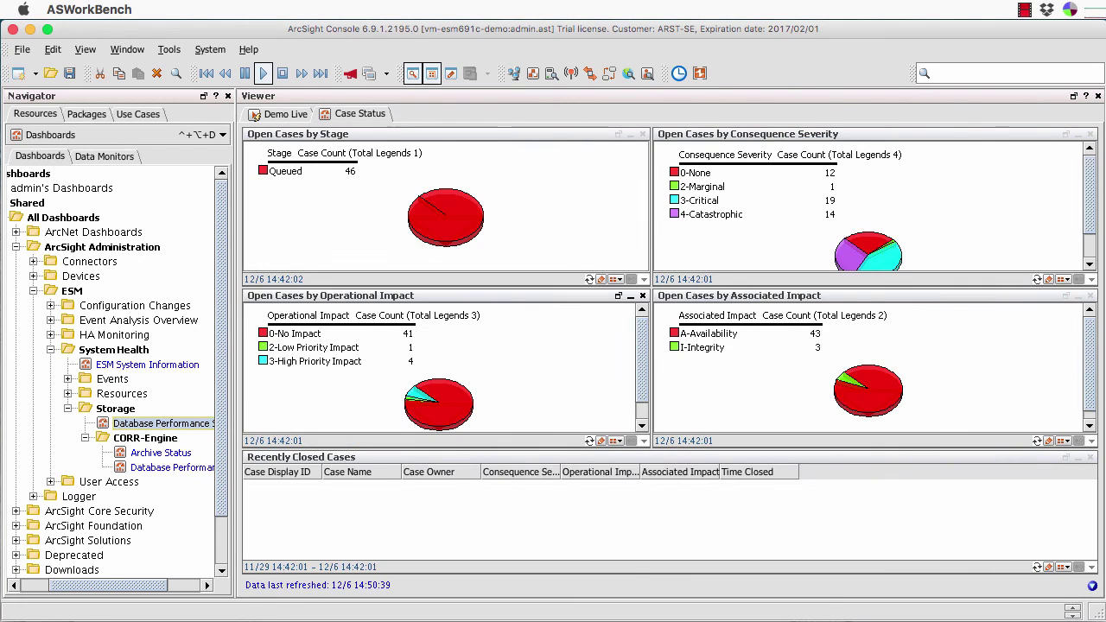
pyautogui.click(171, 467)
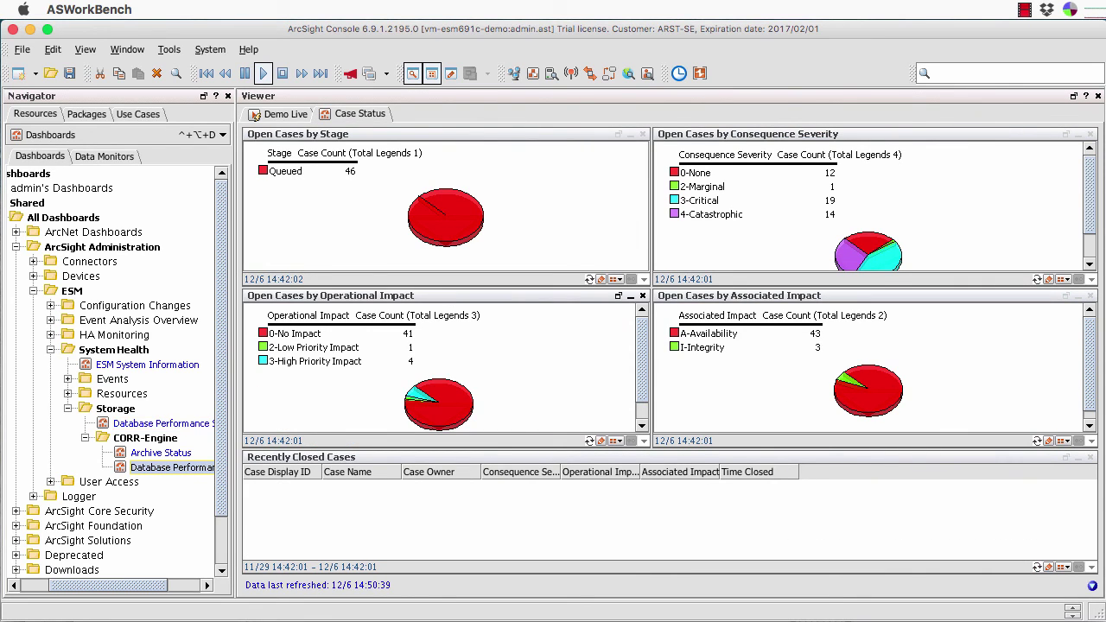
pyautogui.hscroll(3, 110, 371)
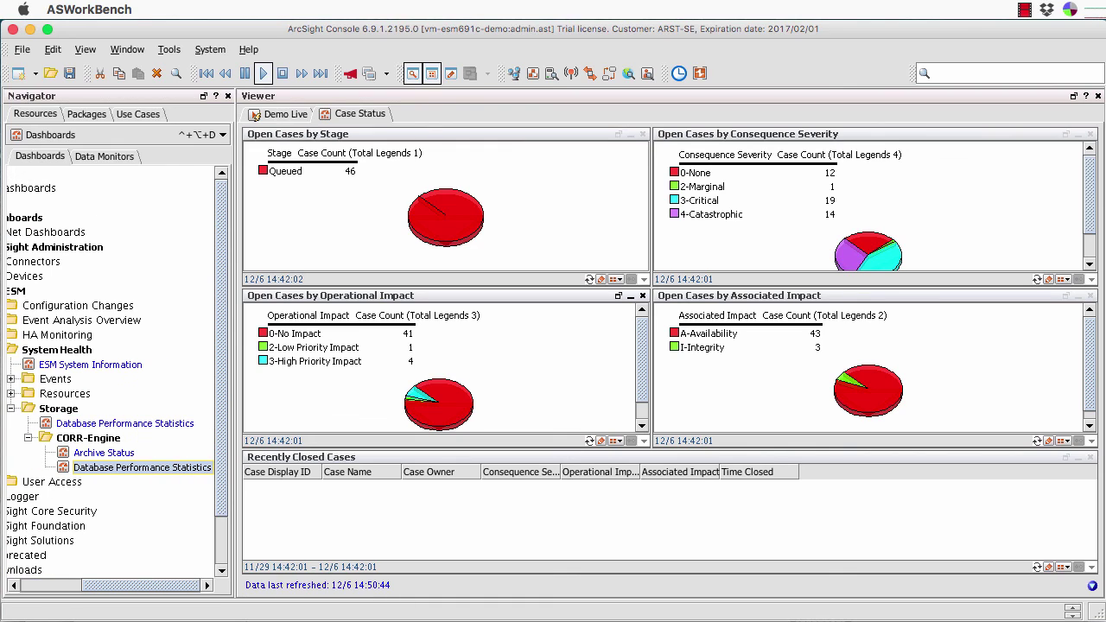
pyautogui.click(104, 453)
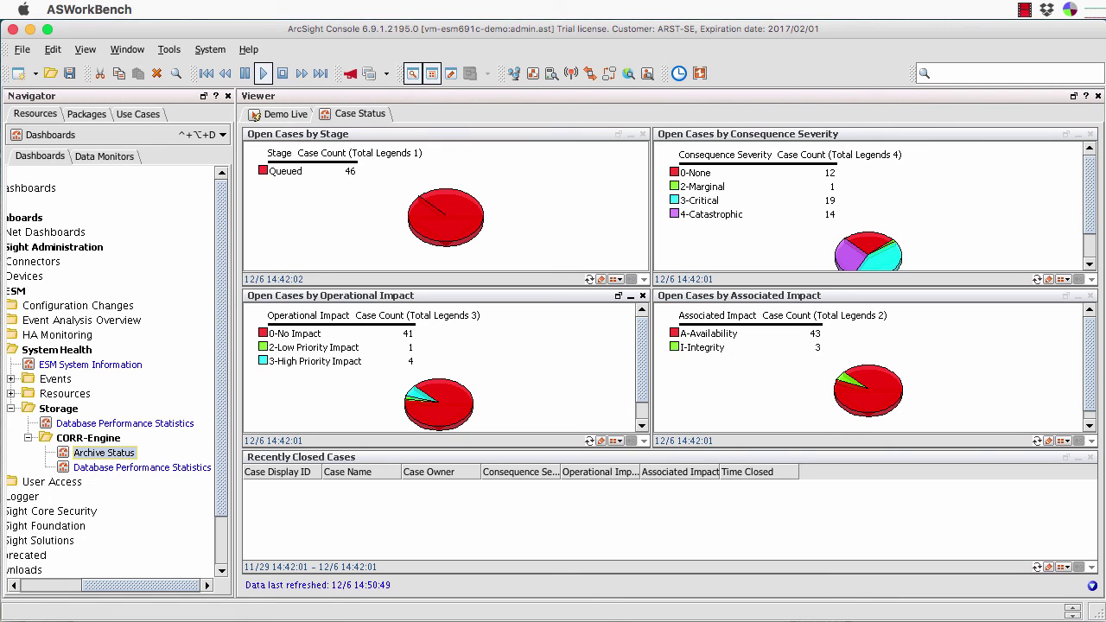
# Collapse Storage, expand the Reporting and Rules folders under System Health's Resources, and open the Rules Status dashboard.
pyautogui.hscroll(-3, 111, 371)
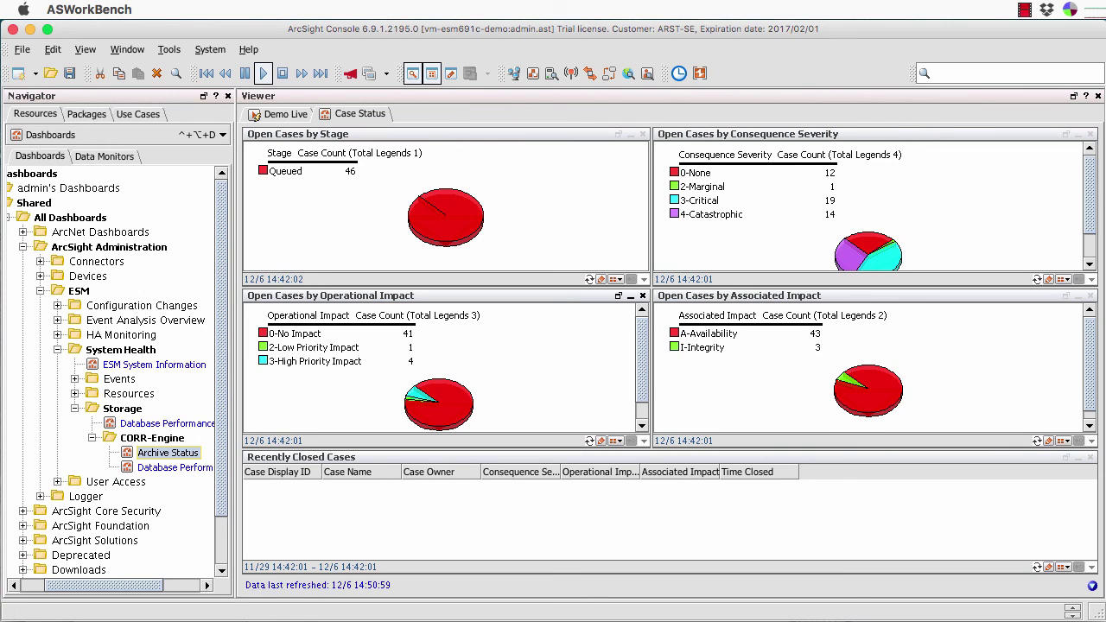
pyautogui.click(74, 408)
pyautogui.click(85, 393)
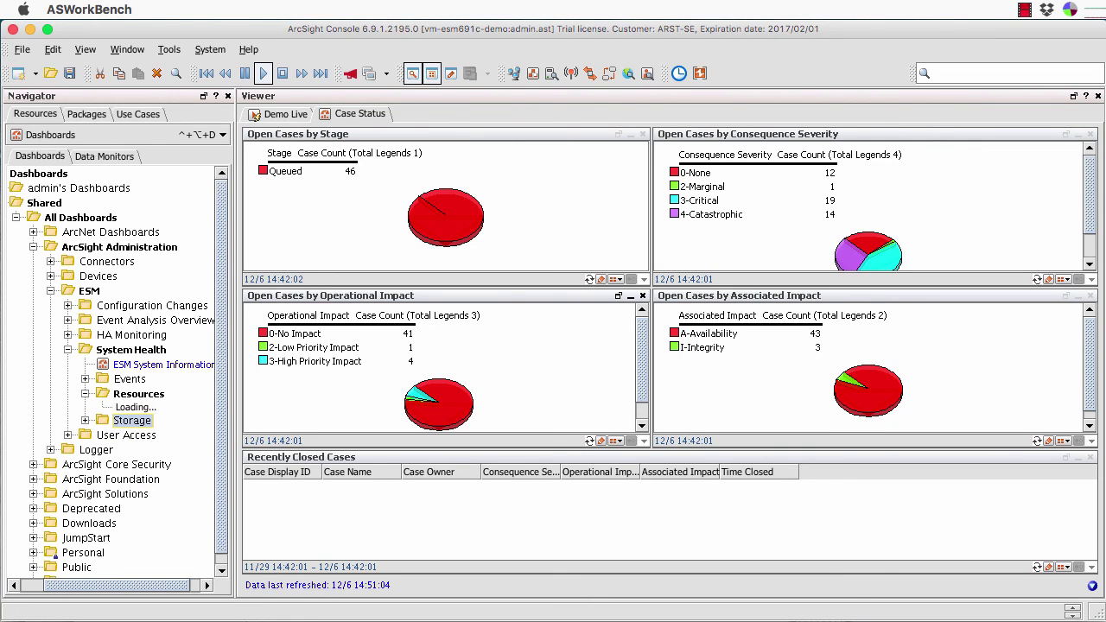
pyautogui.click(102, 423)
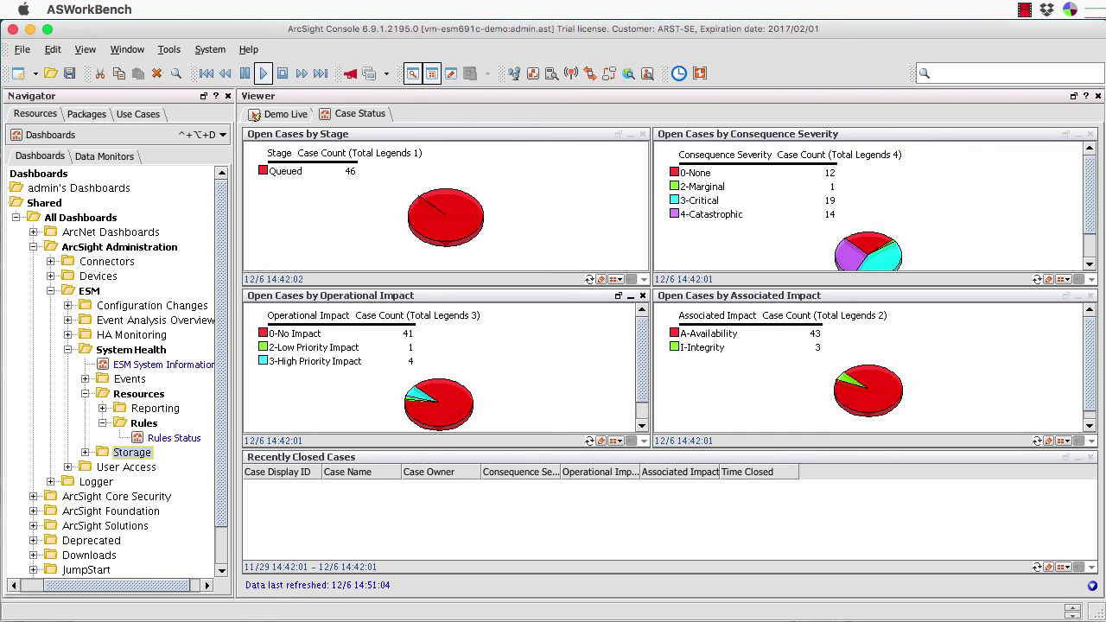
pyautogui.click(102, 408)
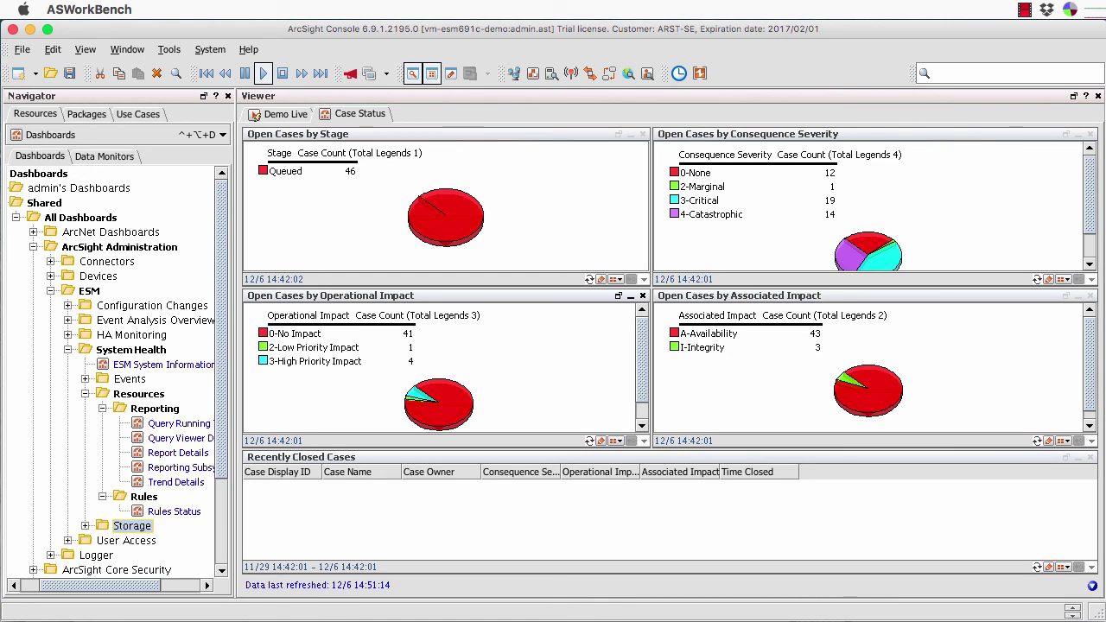
pyautogui.hscroll(3, 110, 376)
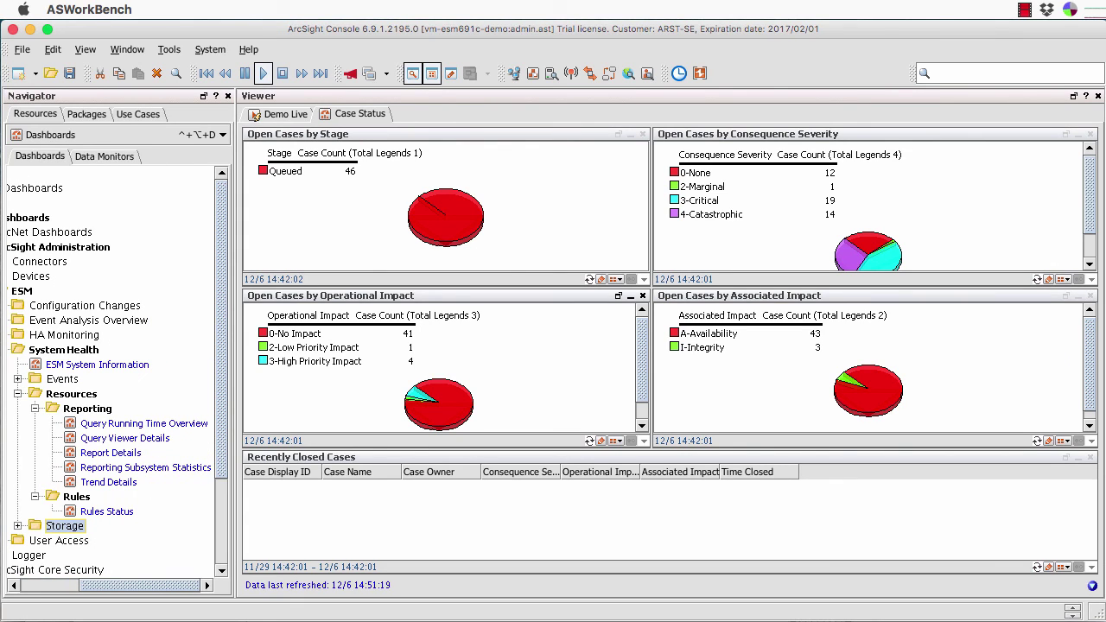
pyautogui.doubleClick(100, 511)
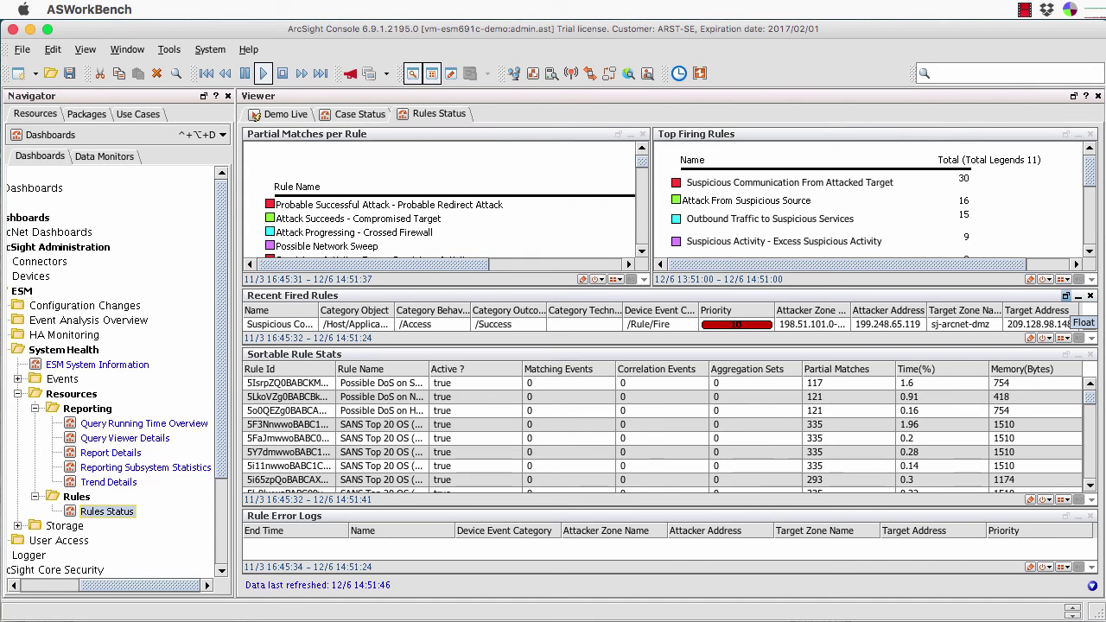
# Float the Recent Fired Rules data monitor in its own window, widening it to show the Priority and Attacker Address columns.
pyautogui.click(1066, 296)
pyautogui.moveTo(829, 299); pyautogui.dragTo(555, 124)
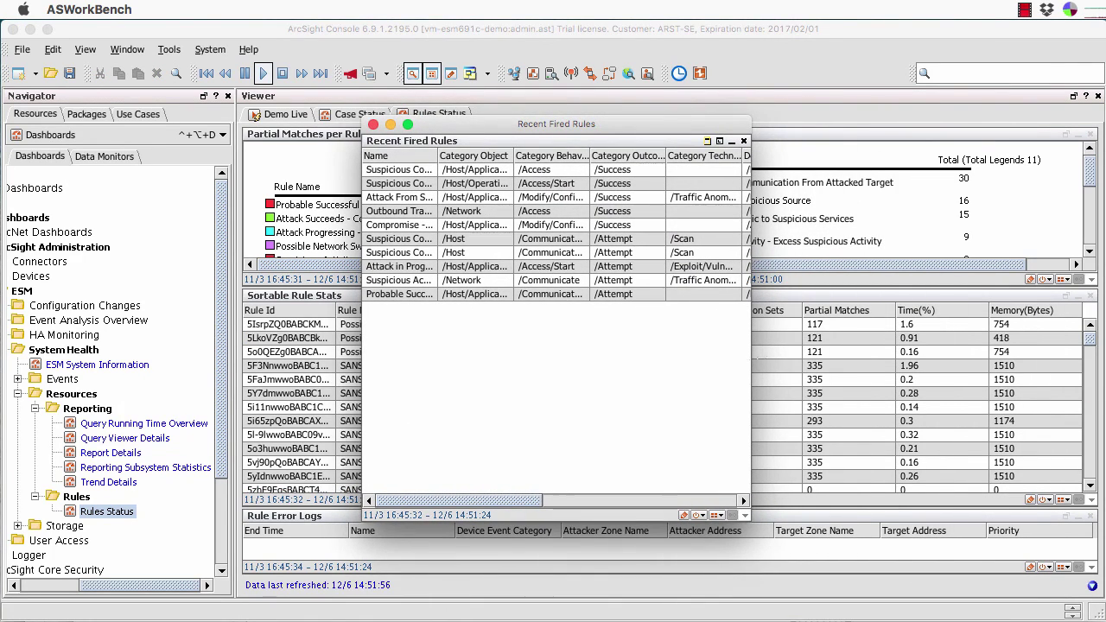
pyautogui.moveTo(750, 359); pyautogui.dragTo(1070, 359)
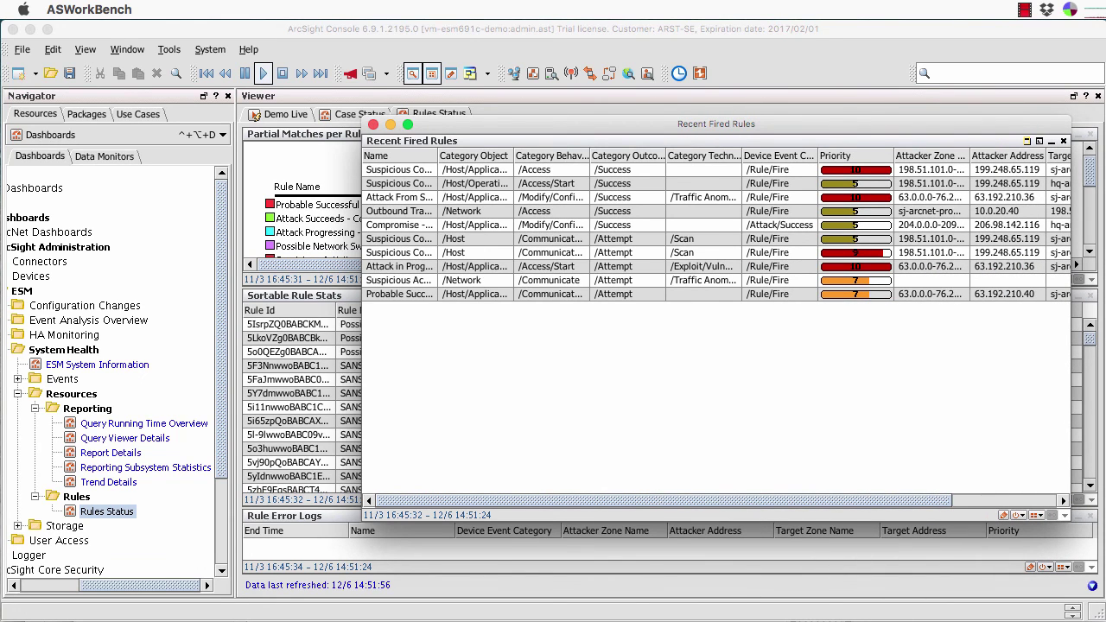
pyautogui.moveTo(605, 123); pyautogui.dragTo(392, 128)
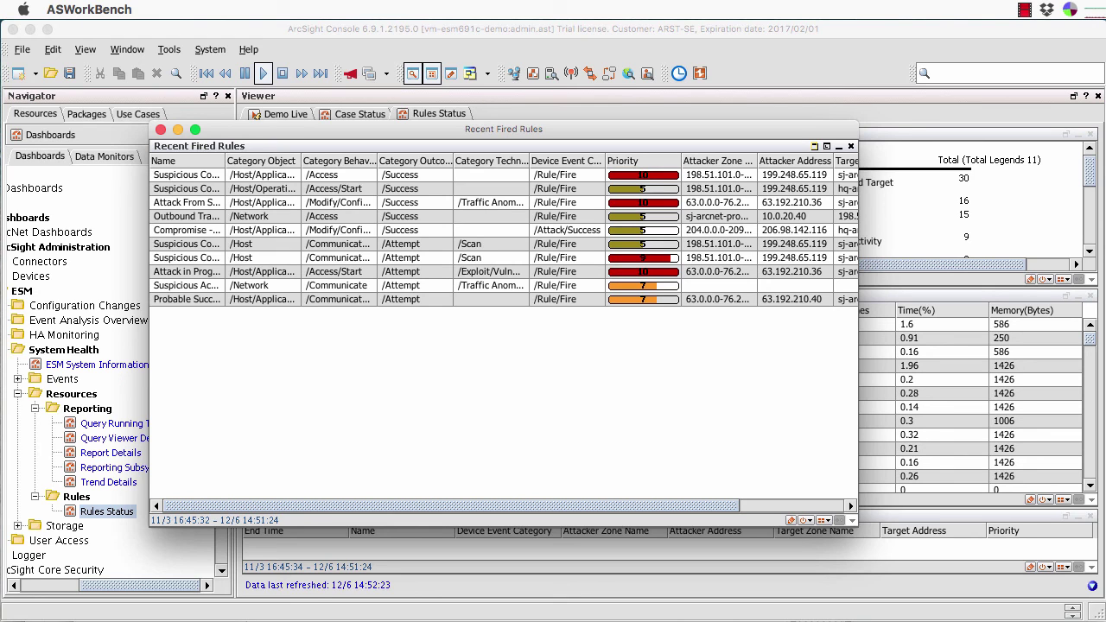
# Select the first rule in Recent Fired Rules and review its available commands, including the Data Monitor options, without applying any.
pyautogui.hscroll(3, 503, 229)
pyautogui.hscroll(-3, 503, 230)
pyautogui.click(187, 175)
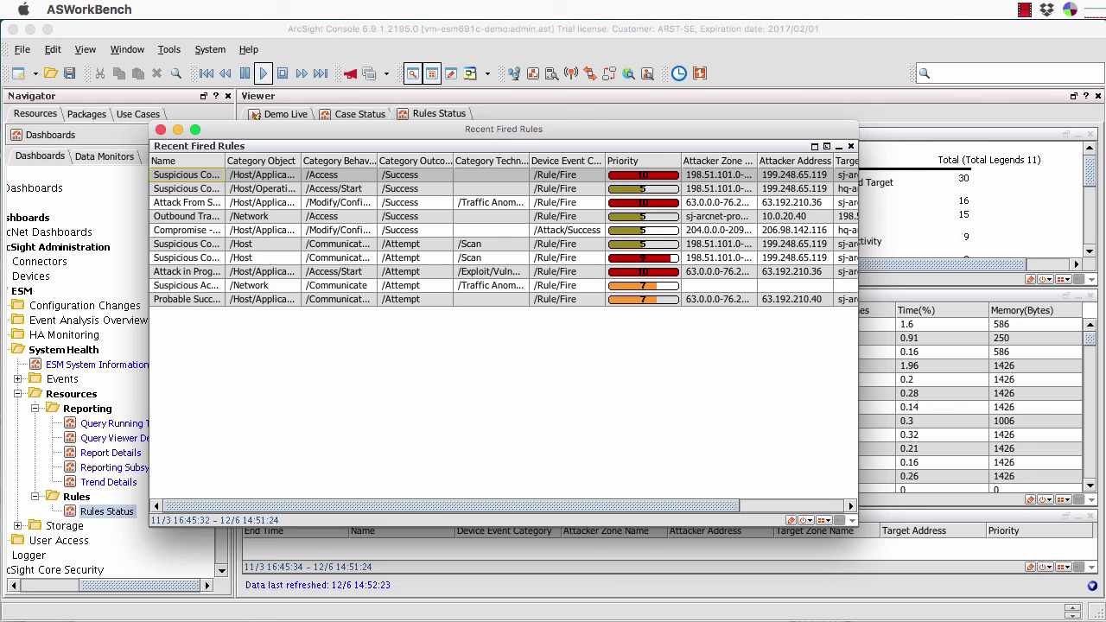
pyautogui.rightClick(195, 178)
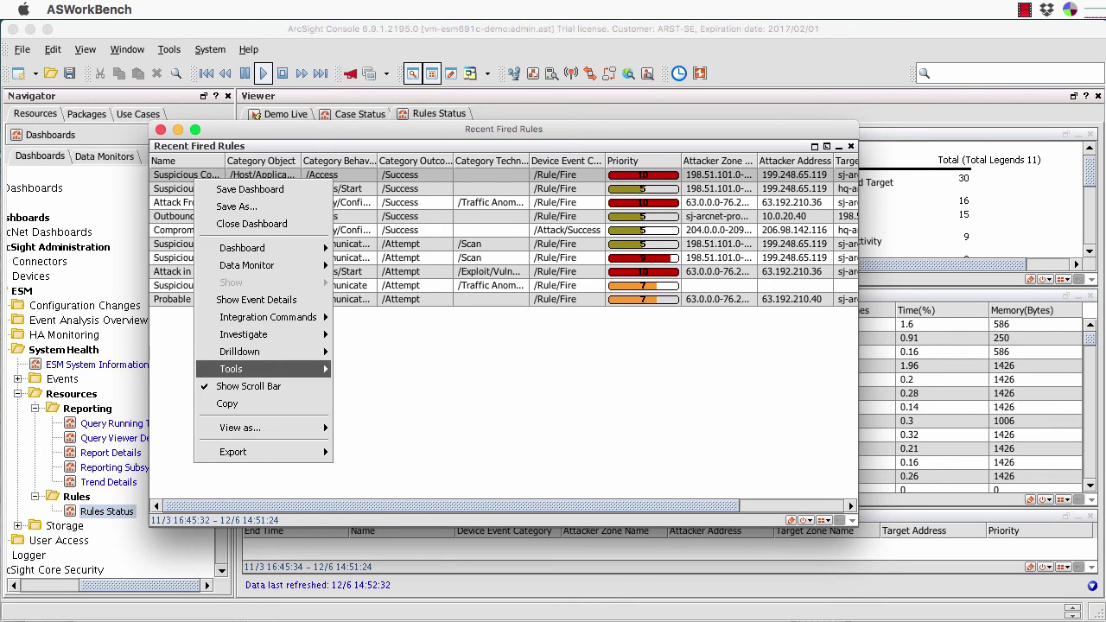
pyautogui.moveTo(246, 265)
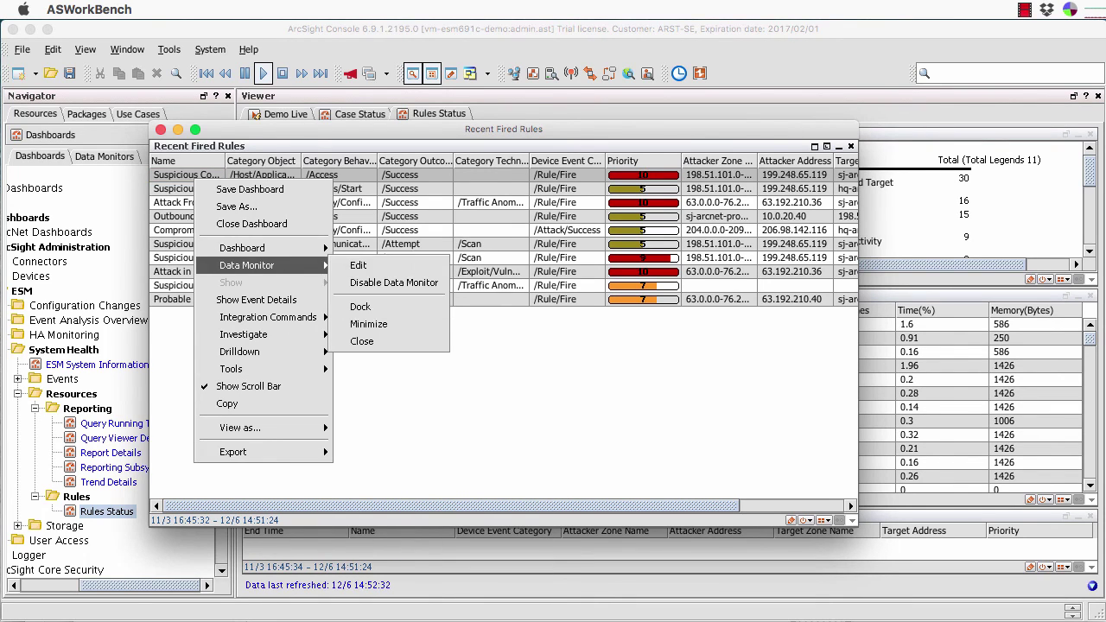
pyautogui.press('Escape')
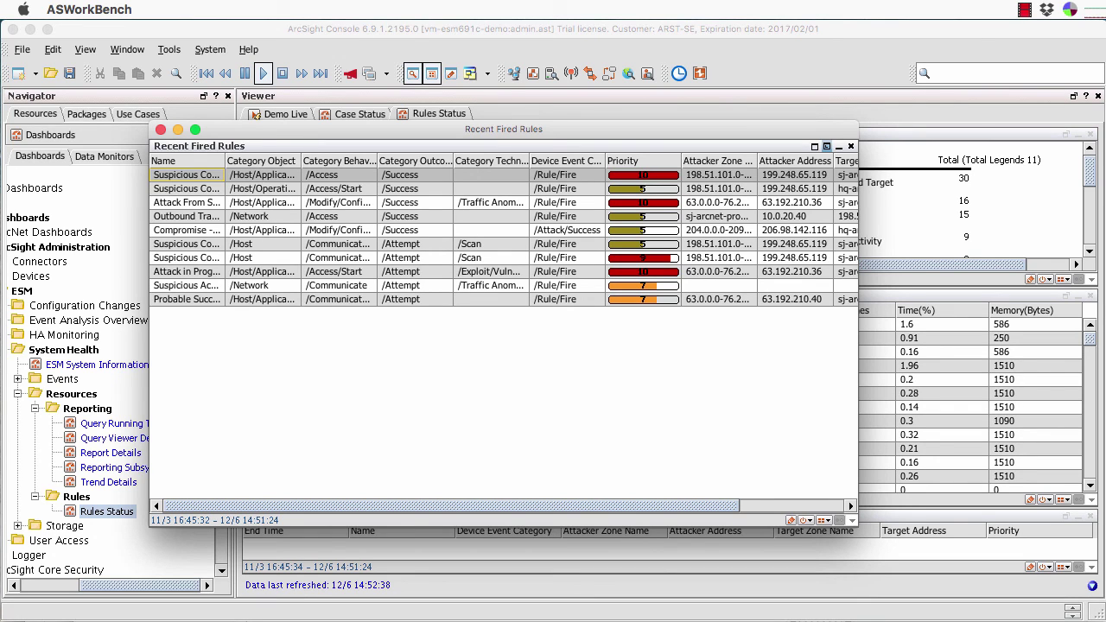
# Dock Recent Fired Rules back into the dashboard and float Partial Matches per Rule in its own window, resized to fit the screen.
pyautogui.click(826, 146)
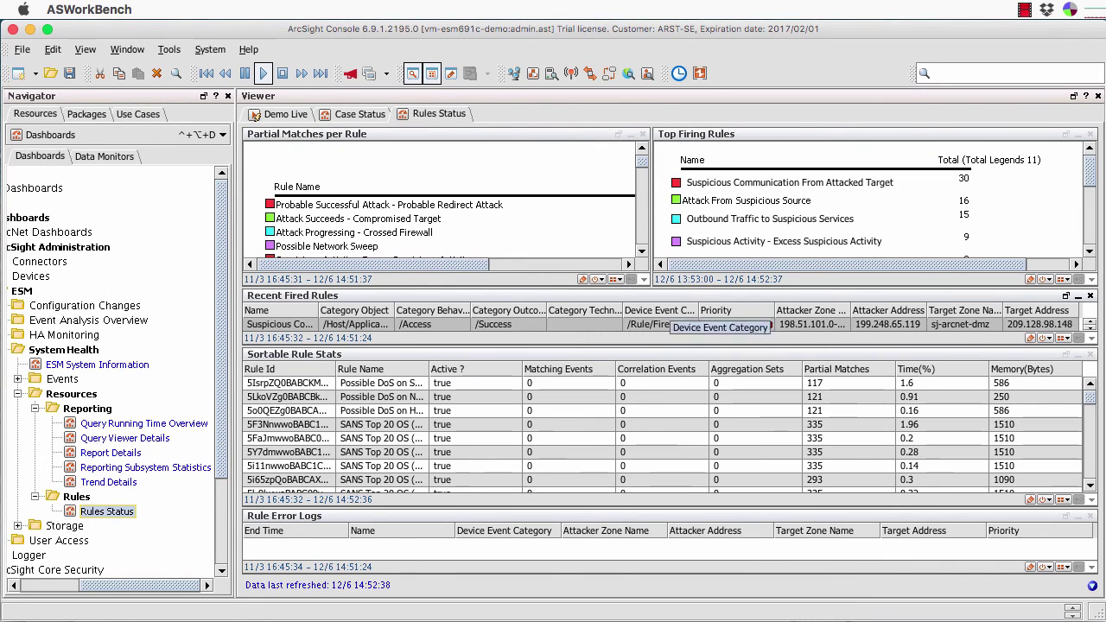
pyautogui.moveTo(519, 197)
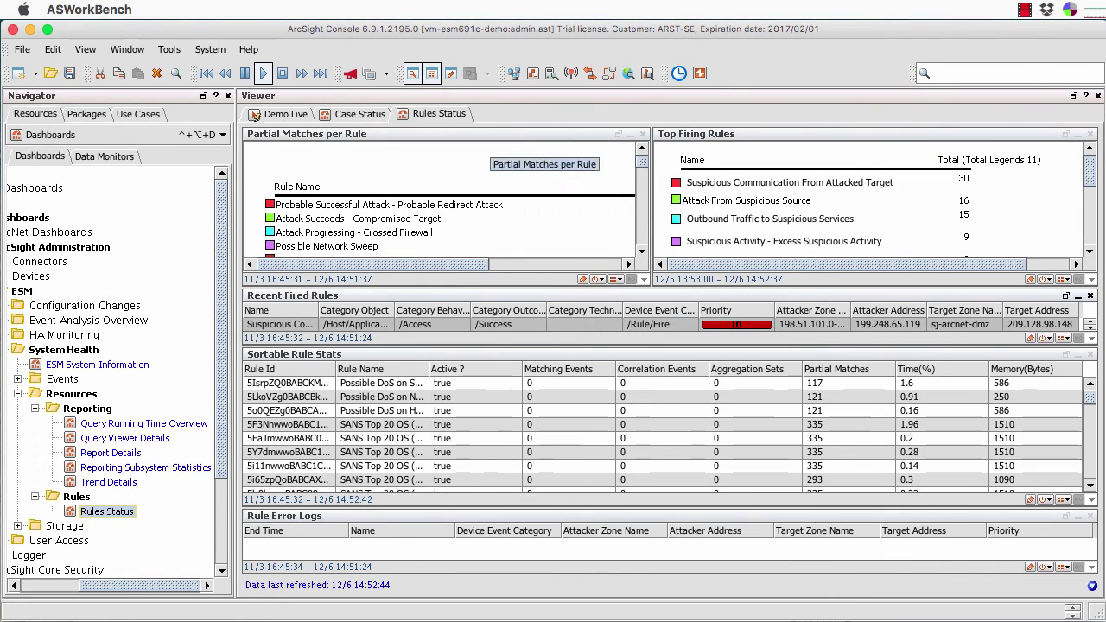
pyautogui.click(489, 136)
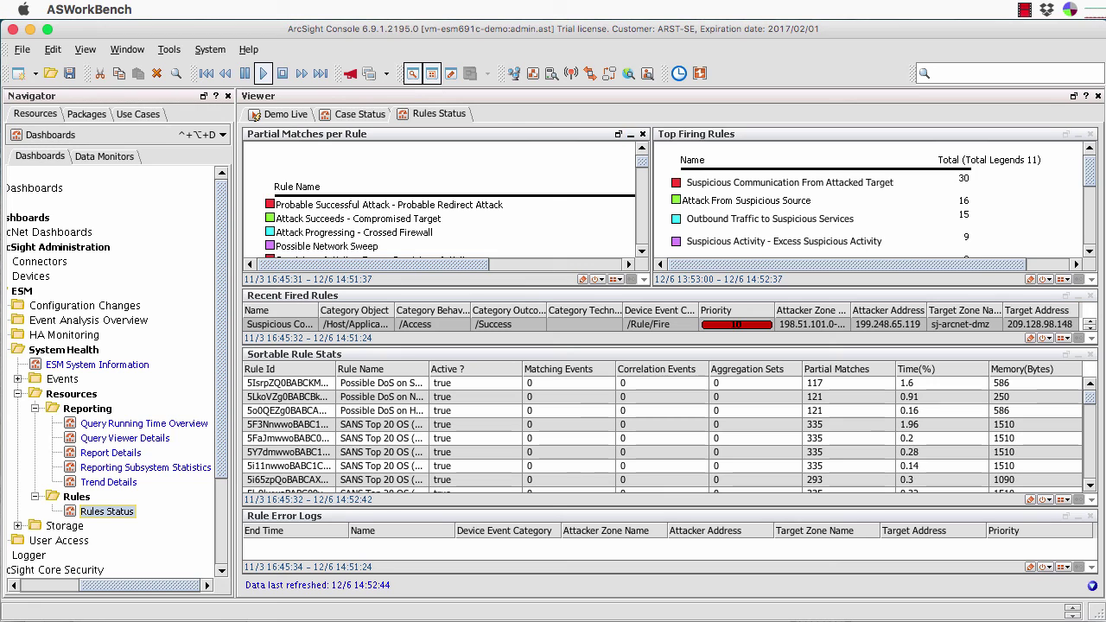
pyautogui.click(617, 134)
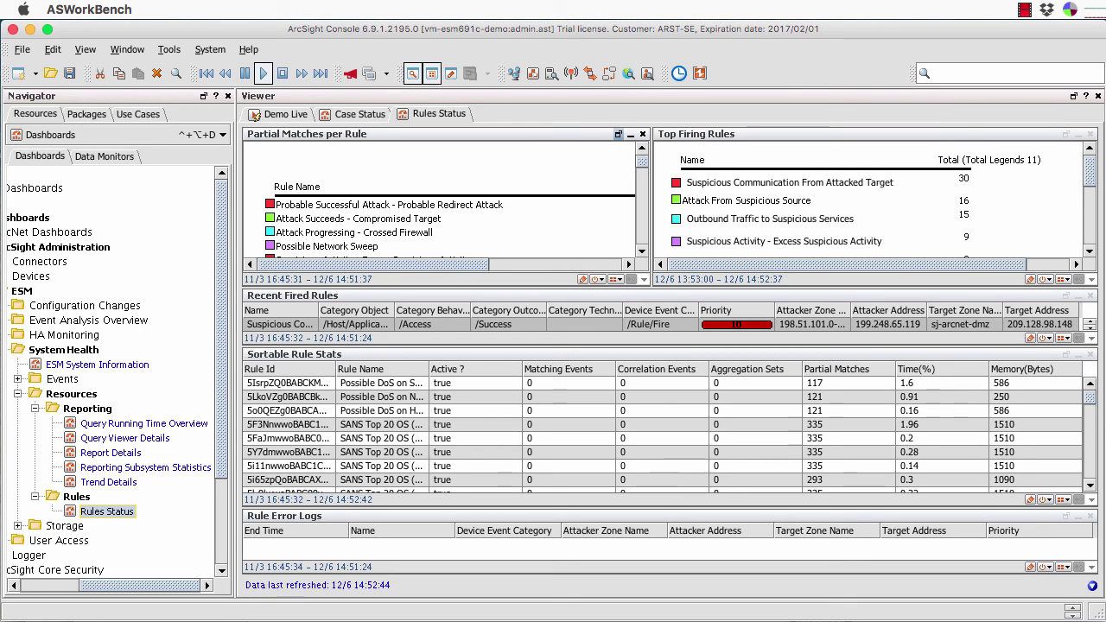
pyautogui.moveTo(830, 29); pyautogui.dragTo(649, 28)
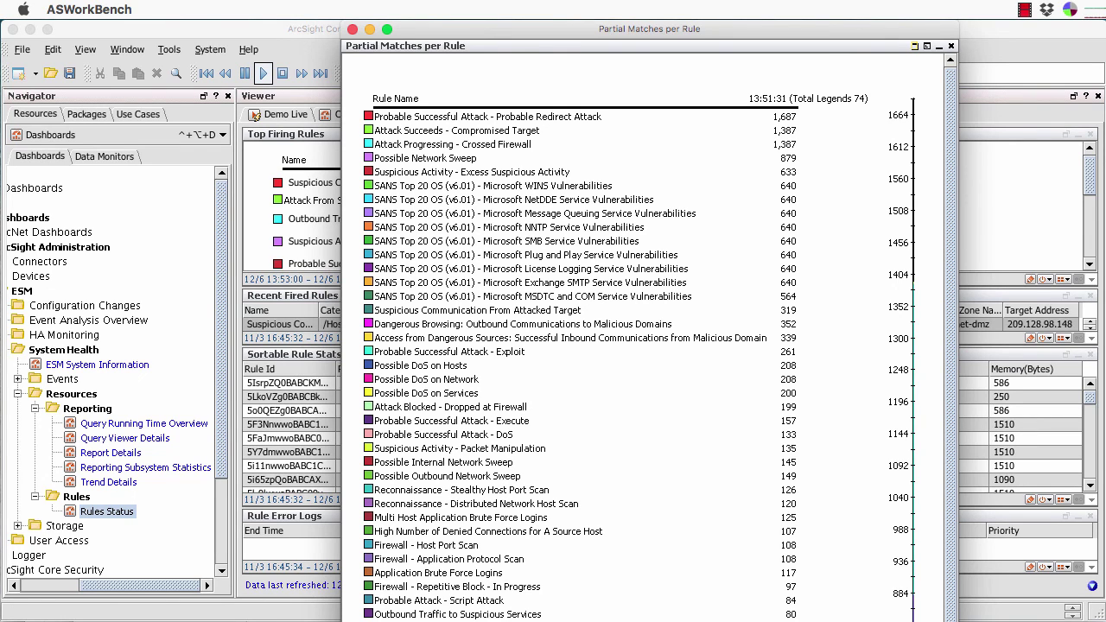
pyautogui.moveTo(957, 620); pyautogui.dragTo(938, 563)
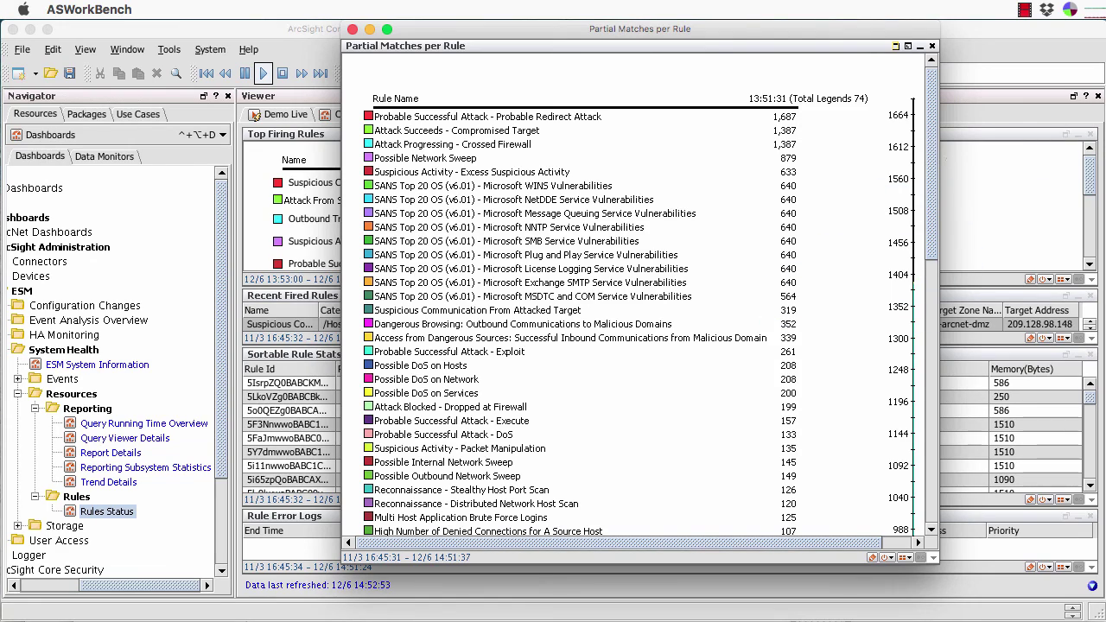
# Look through the whole Partial Matches per Rule list and dock the data monitor back into the Rules Status dashboard.
pyautogui.scroll(-15, 571, 319)
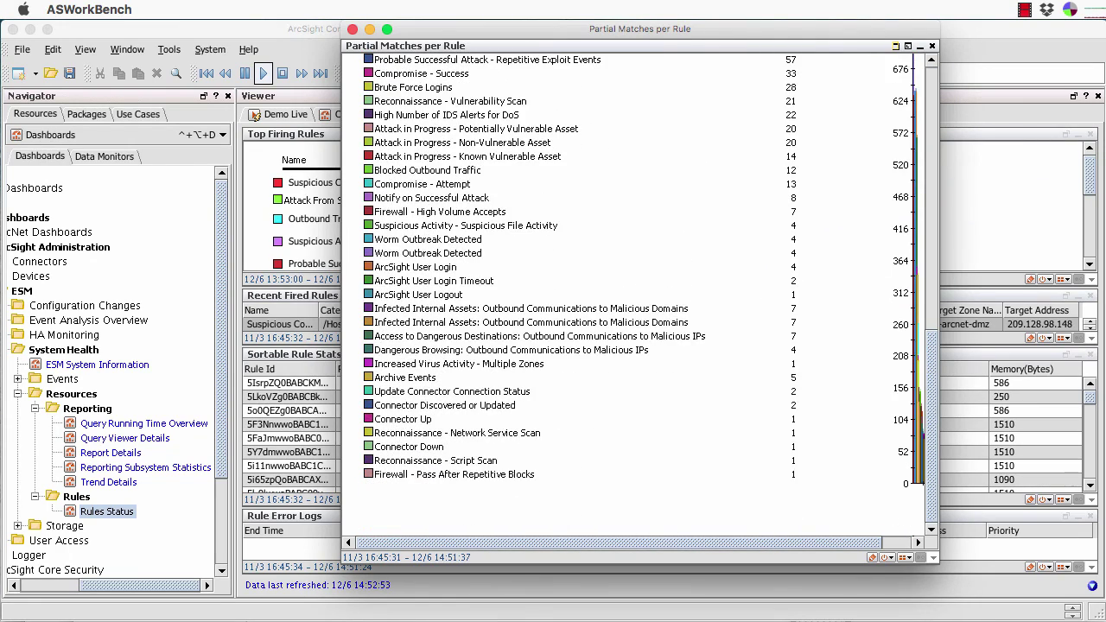
pyautogui.scroll(15, 571, 320)
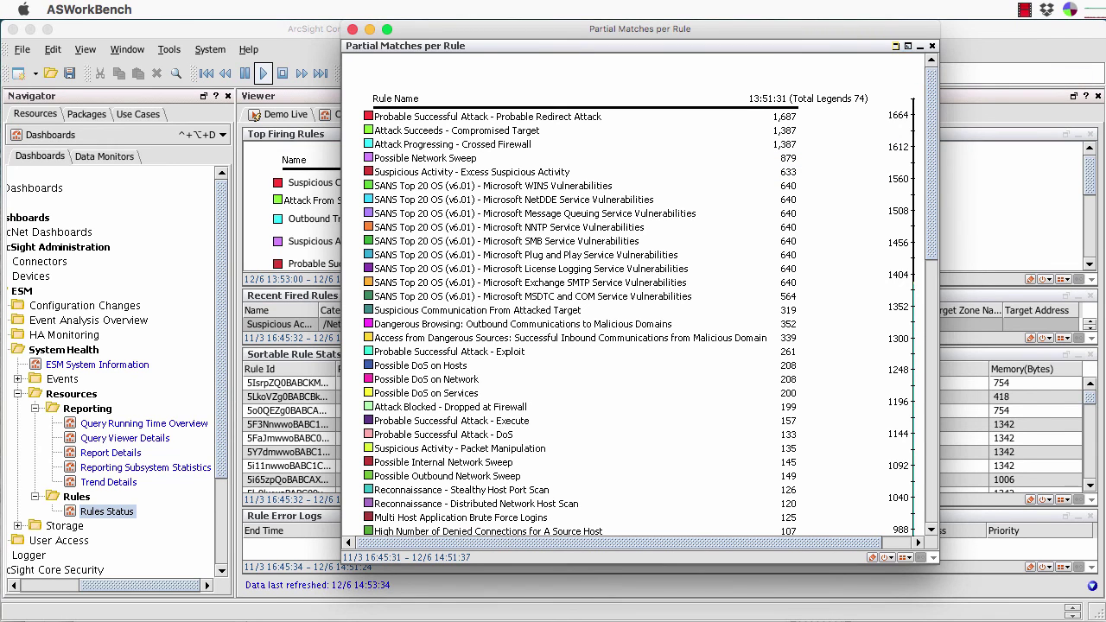
pyautogui.click(895, 46)
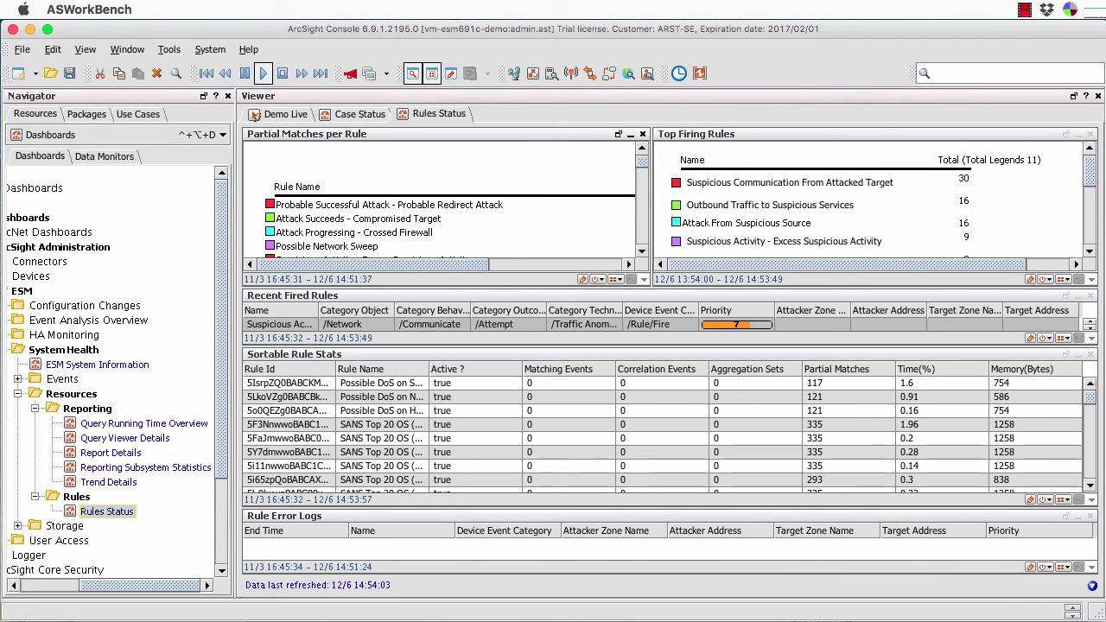
# View the Reporting Subsystem Statistics dashboard, and close both it and the Rules Status dashboard.
pyautogui.click(104, 467)
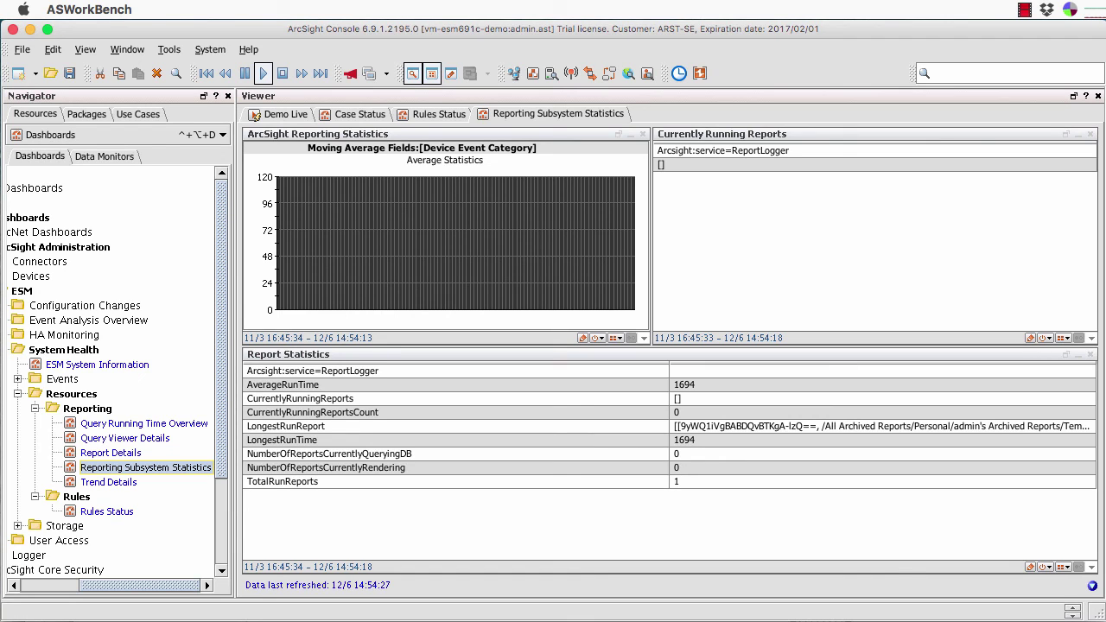
pyautogui.rightClick(546, 113)
pyautogui.click(571, 140)
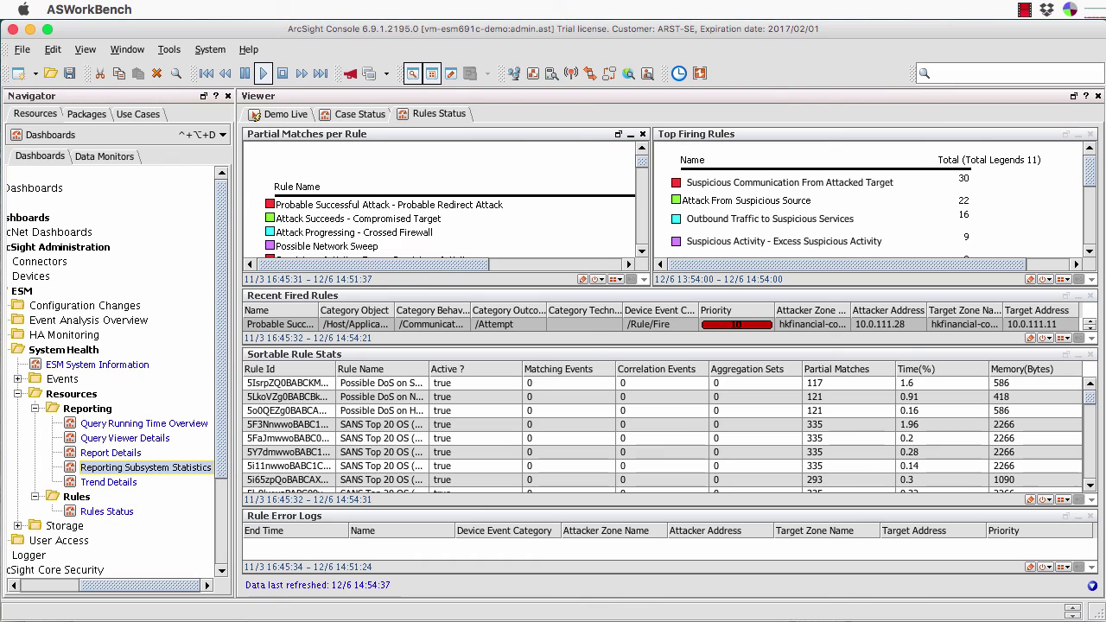
pyautogui.rightClick(441, 113)
pyautogui.click(471, 138)
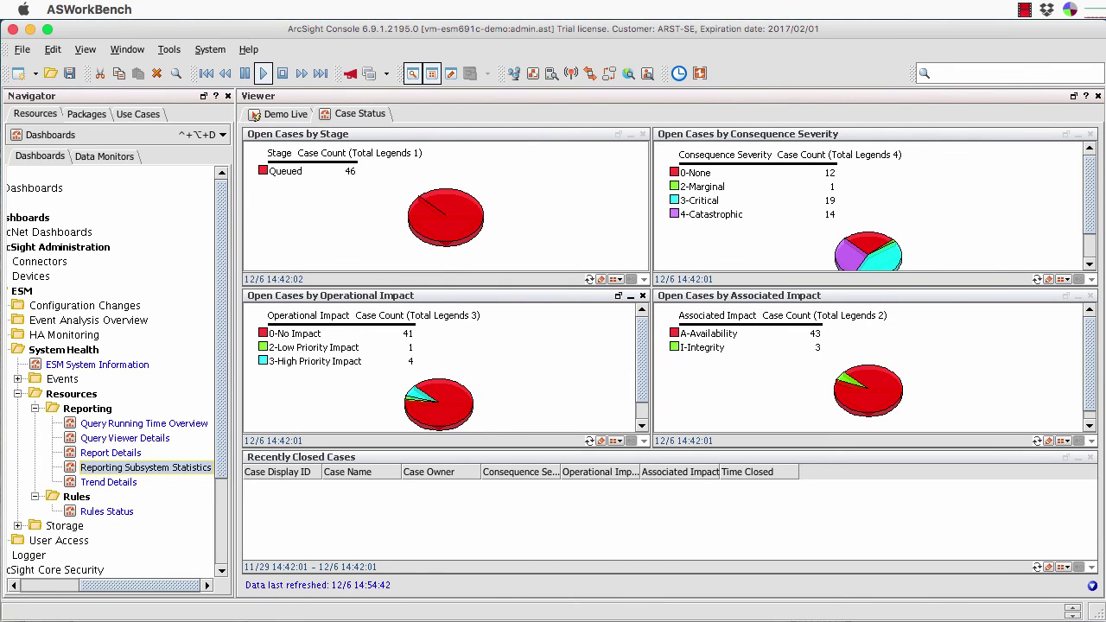
# Collapse Resources under System Health, expand the Events folder, and open the Event Throughput dashboard.
pyautogui.hscroll(-3, 111, 372)
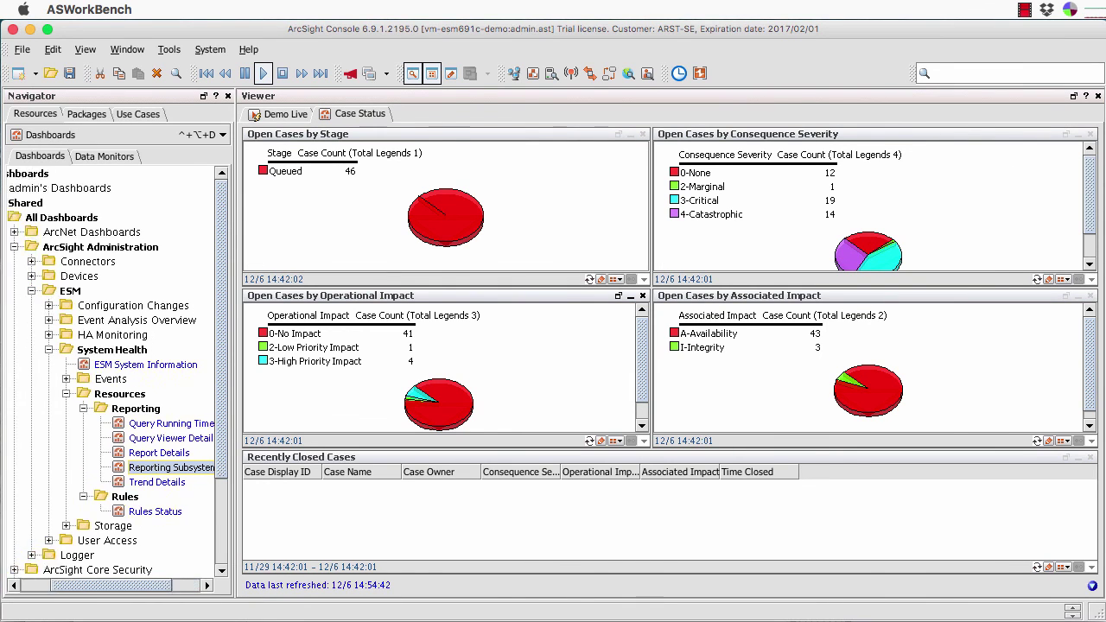
pyautogui.hscroll(4, 112, 372)
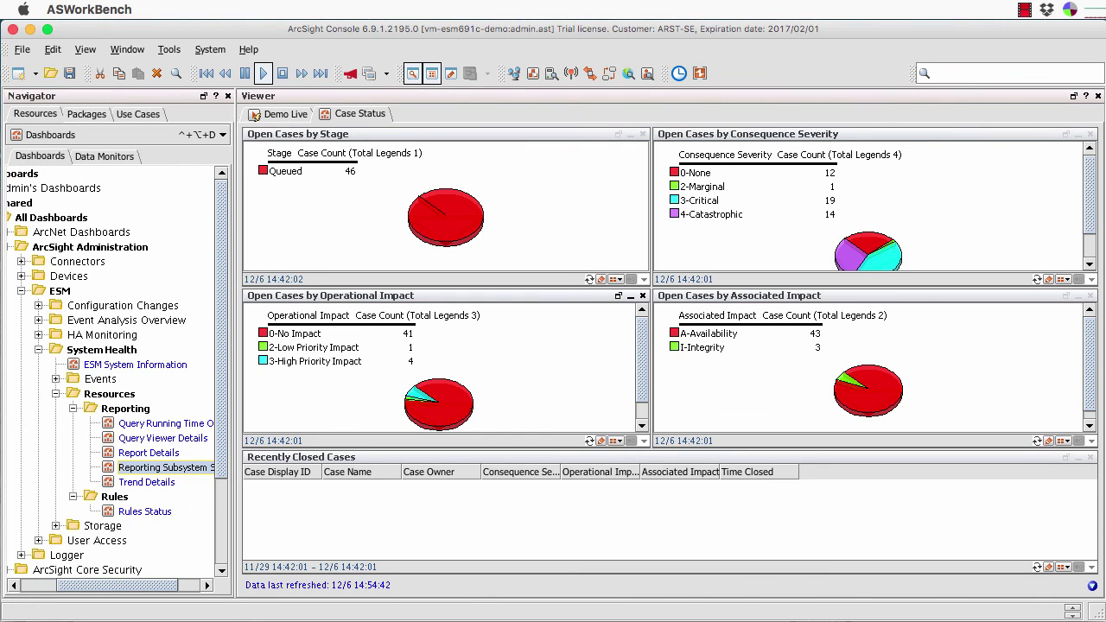
pyautogui.click(55, 393)
pyautogui.click(85, 378)
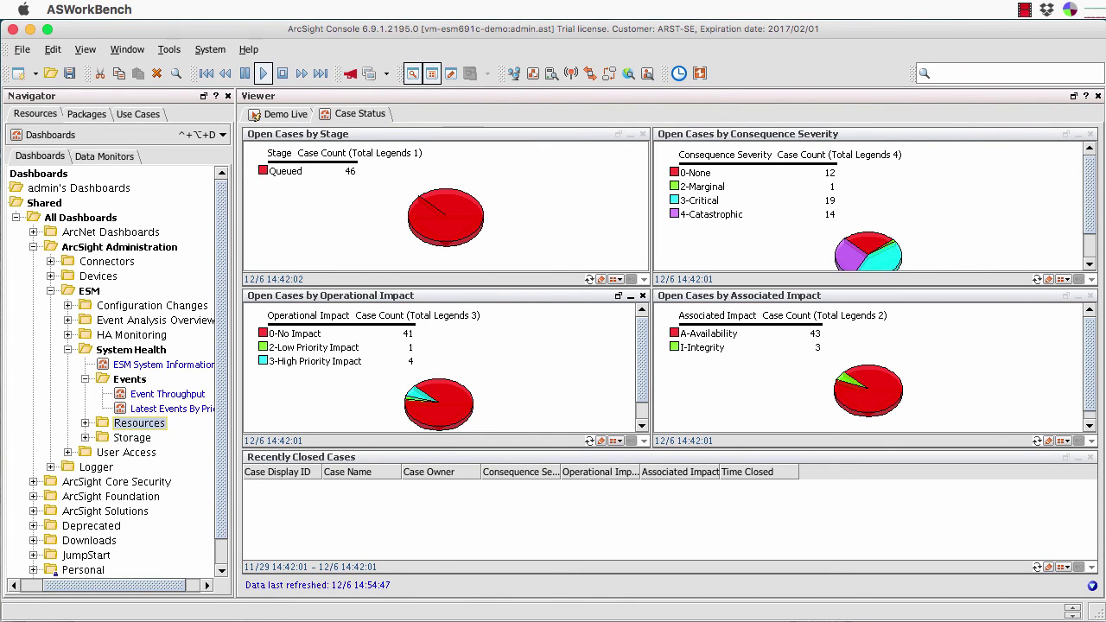
pyautogui.hscroll(2, 112, 371)
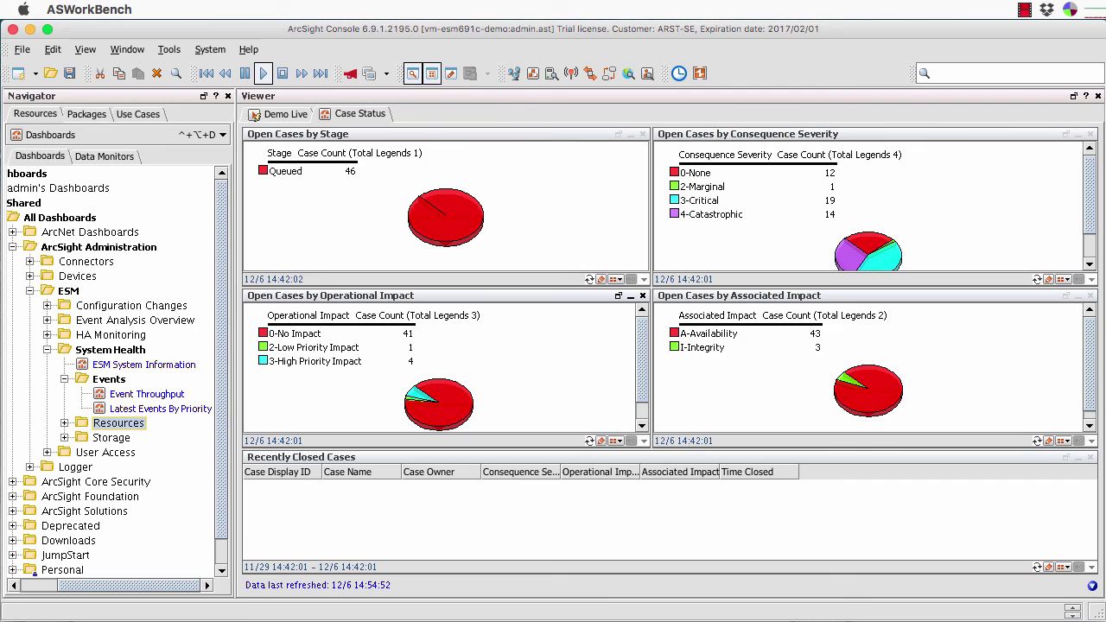
pyautogui.click(140, 397)
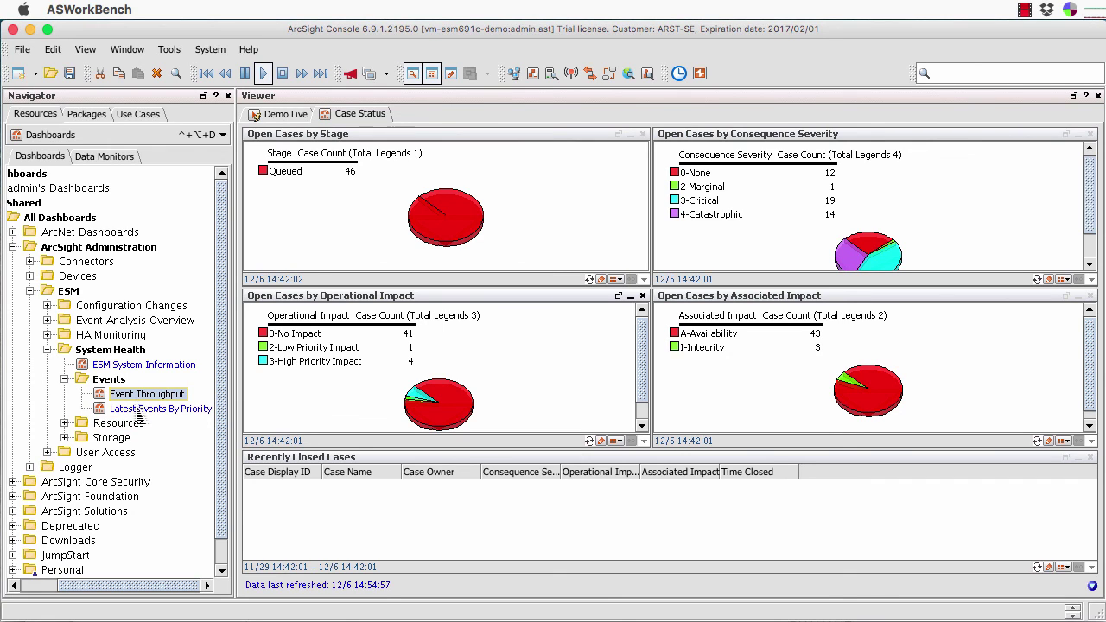
pyautogui.press('Return')
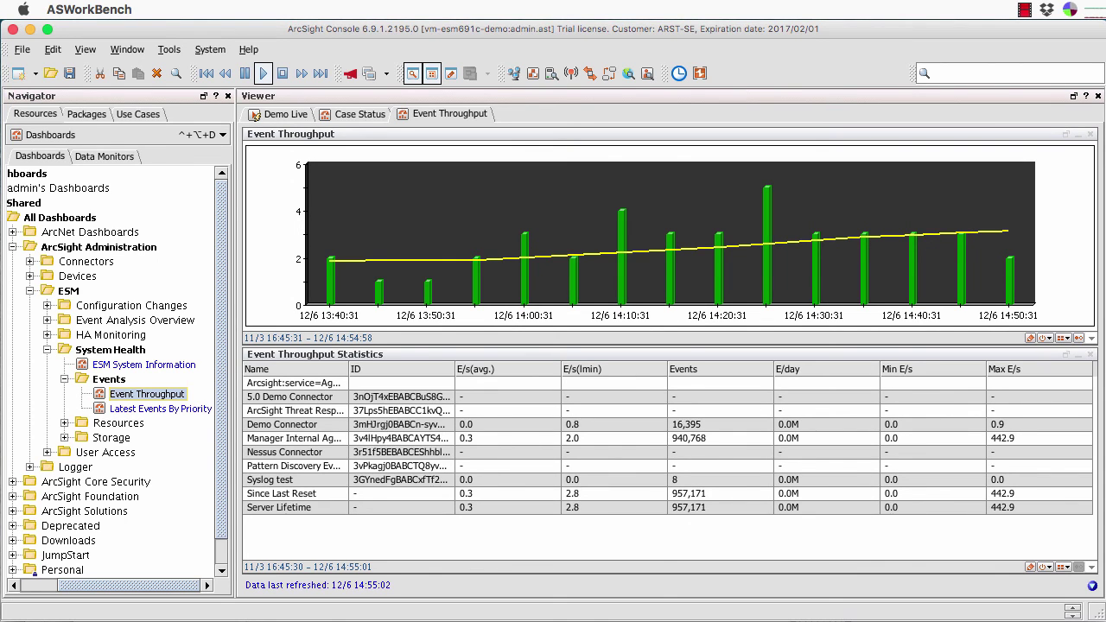
# Inspect the time and value details of the Event Throughput bars, and widen the Name column in Event Throughput Statistics.
pyautogui.moveTo(331, 261)
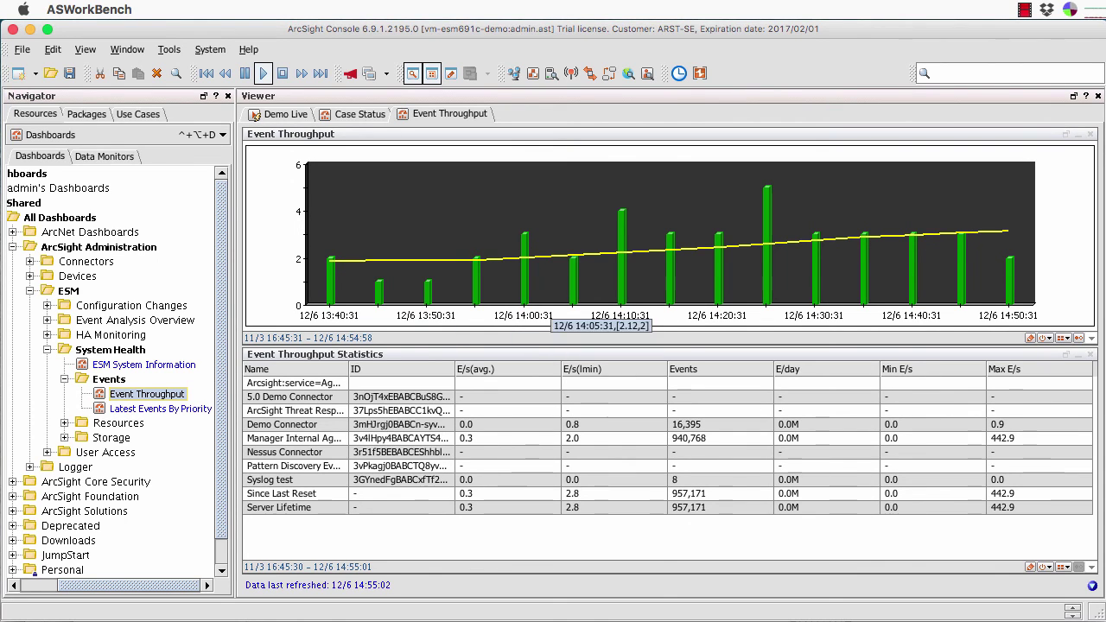
pyautogui.moveTo(379, 283)
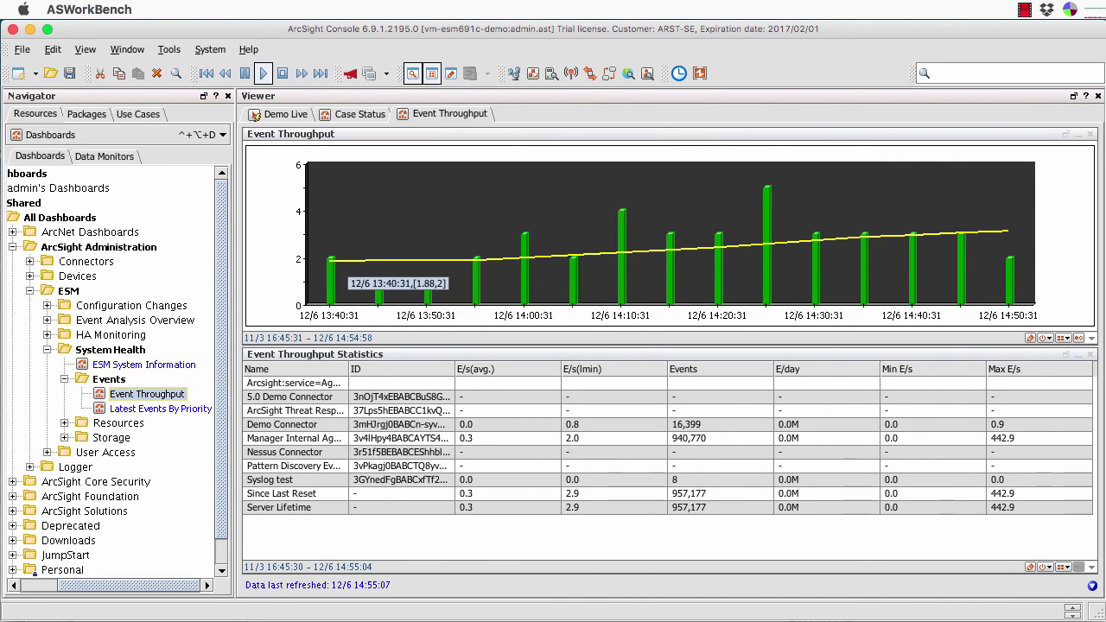
pyautogui.moveTo(743, 281)
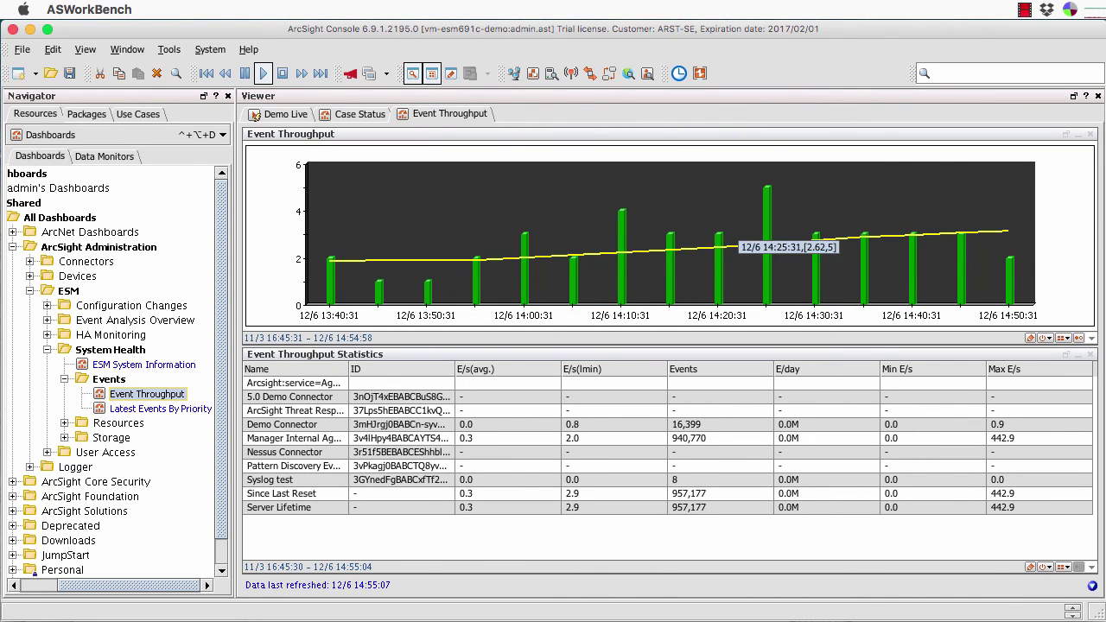
pyautogui.moveTo(912, 280)
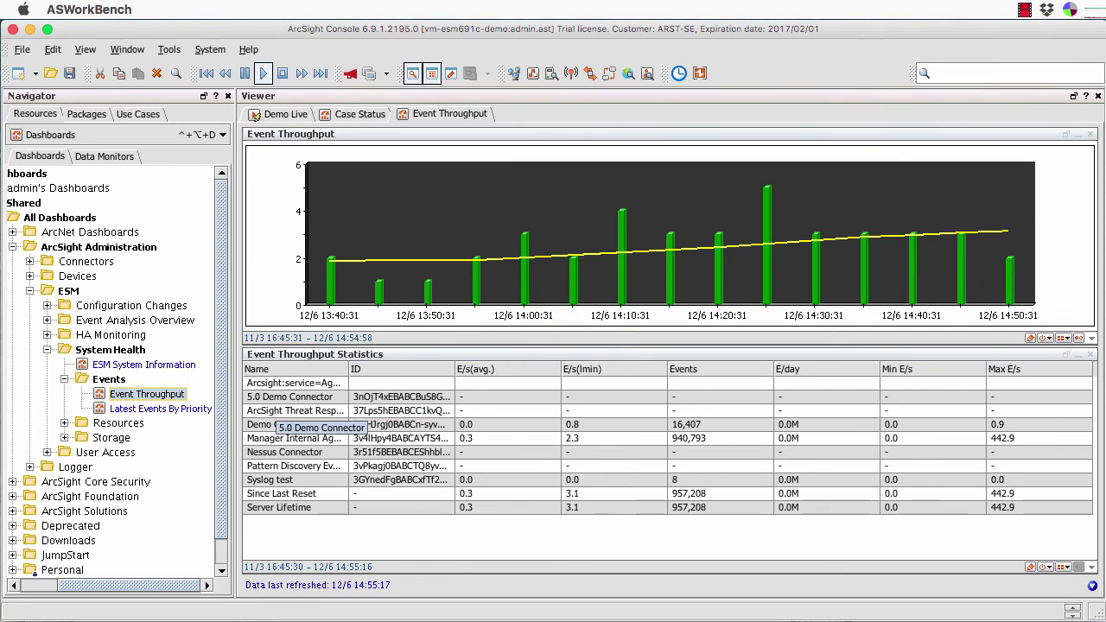
pyautogui.moveTo(349, 369); pyautogui.dragTo(380, 375)
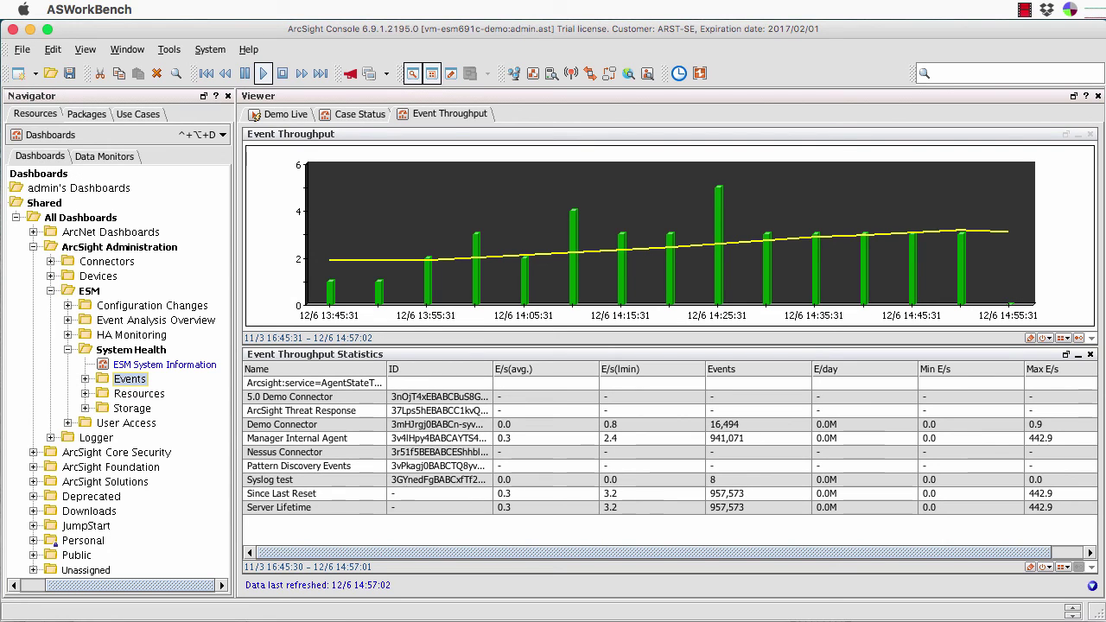
# Check the dashboards under Event Analysis Overview, and collapse that folder and the ESM folder.
pyautogui.click(67, 320)
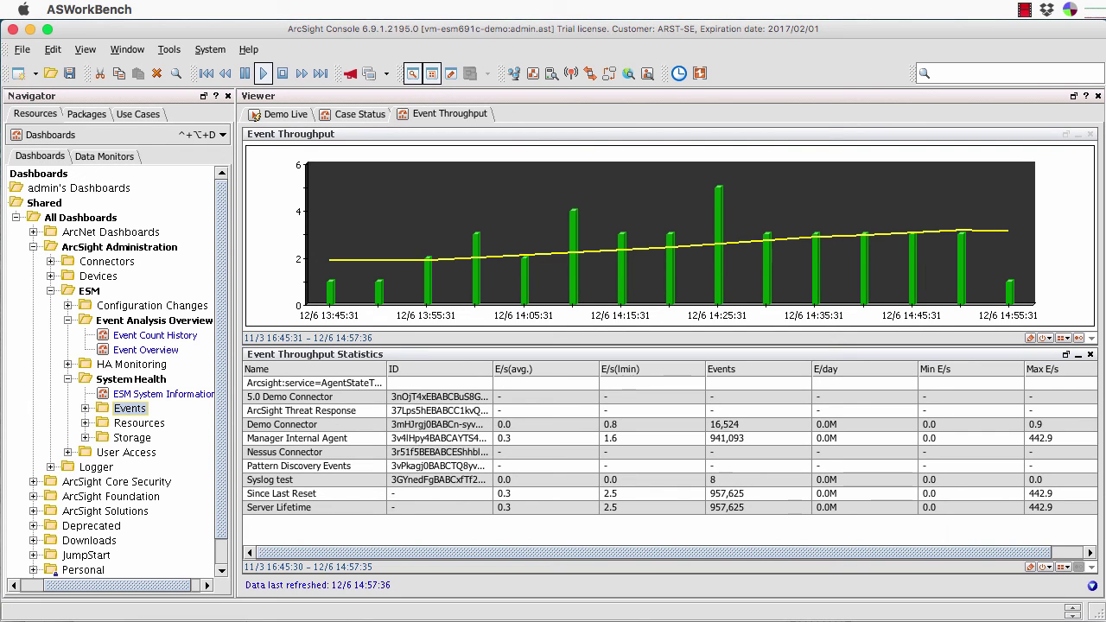
pyautogui.click(68, 320)
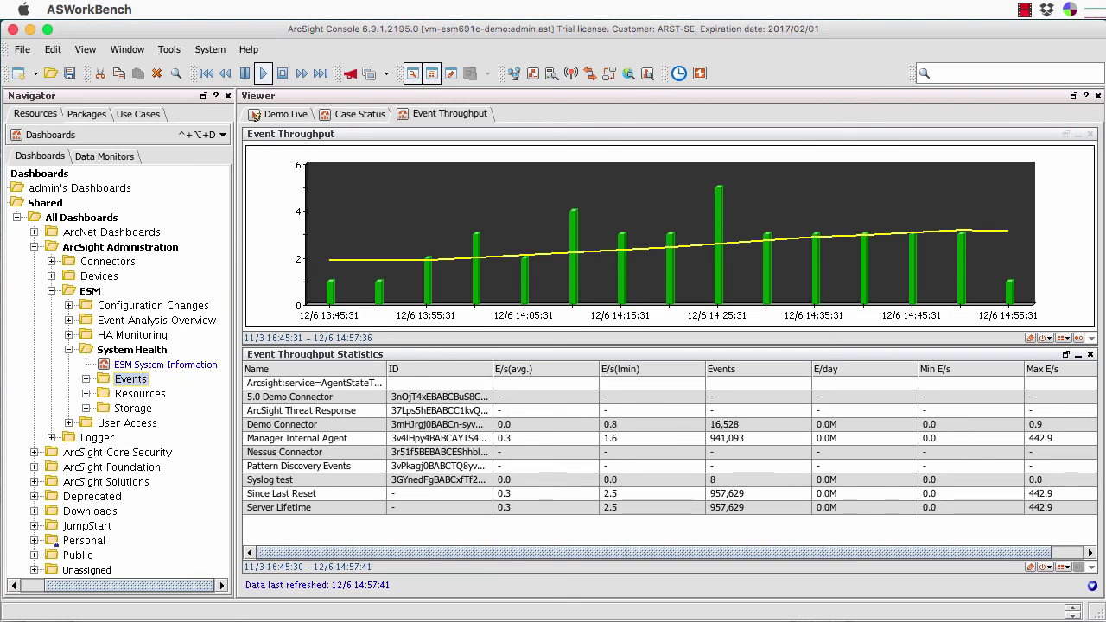
pyautogui.click(51, 290)
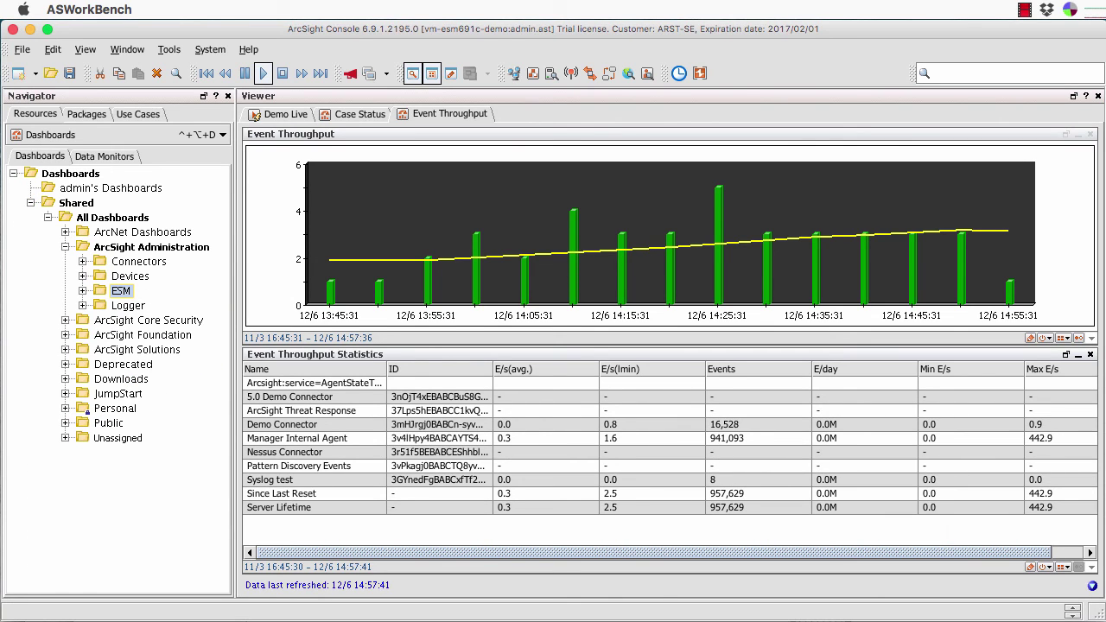
# Expand the Devices and Connectors folders under ArcSight Administration, including Connectors' System Health folder, to show their dashboards.
pyautogui.click(82, 275)
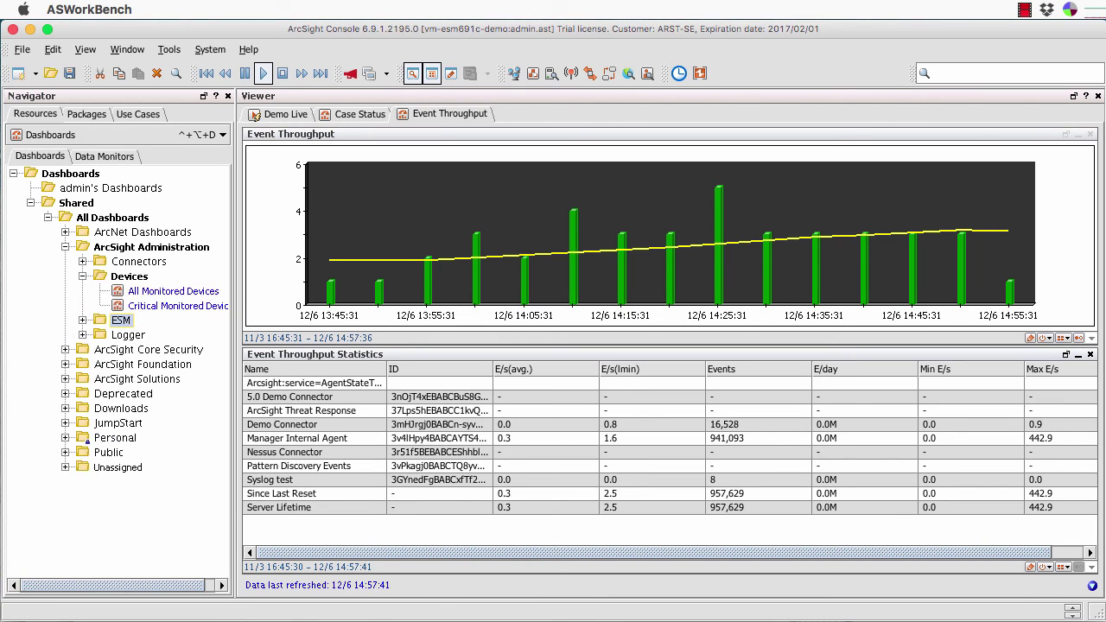
pyautogui.click(82, 261)
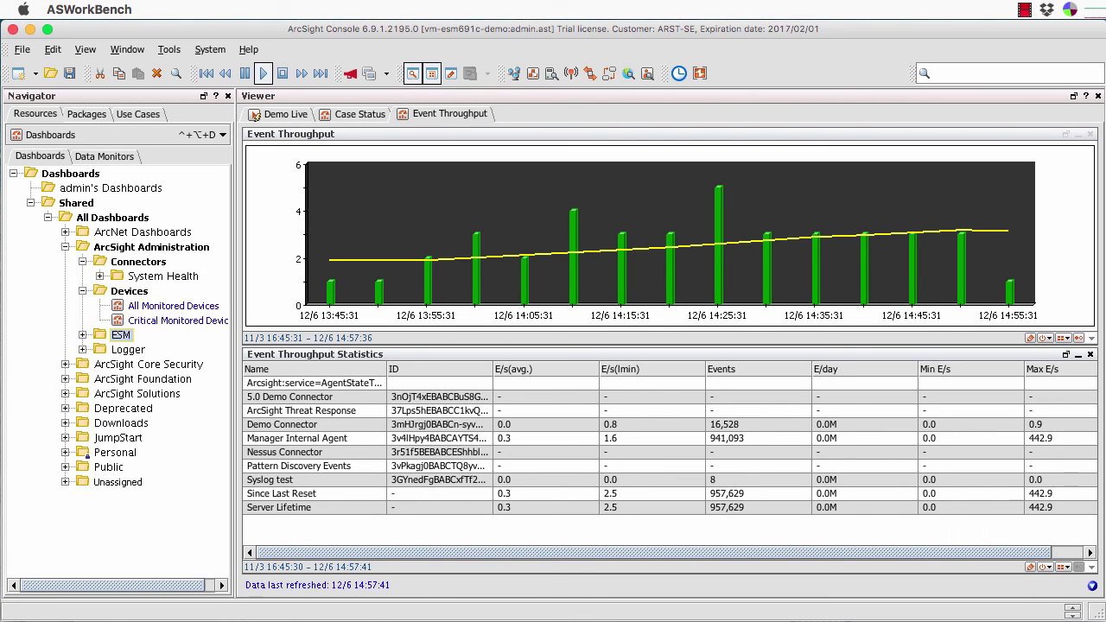
pyautogui.click(100, 275)
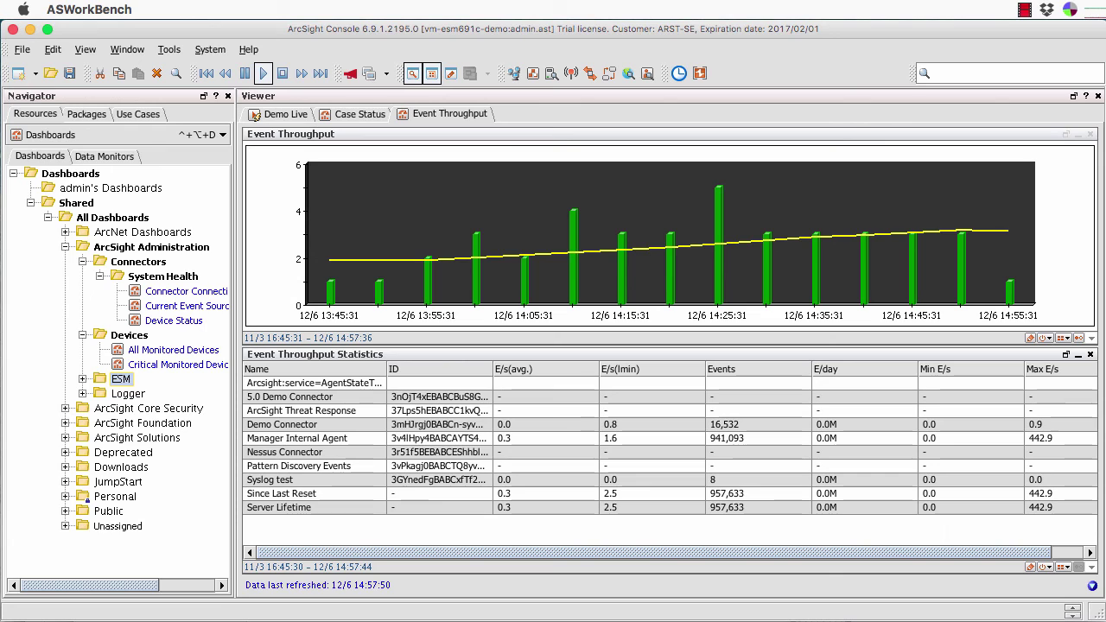
pyautogui.hscroll(3, 118, 375)
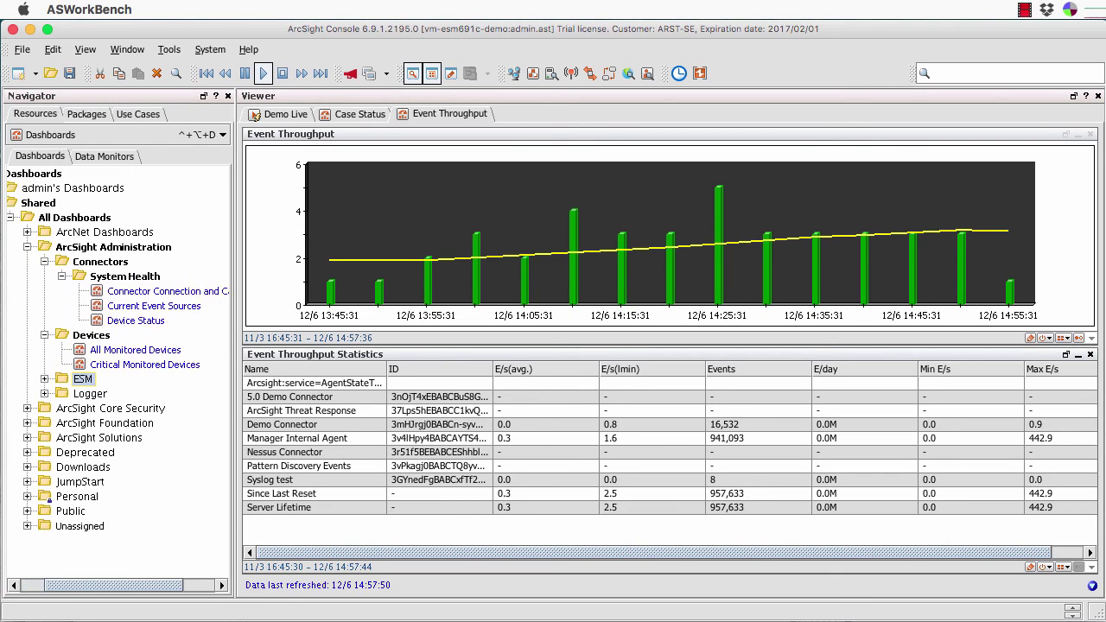
pyautogui.hscroll(1, 116, 345)
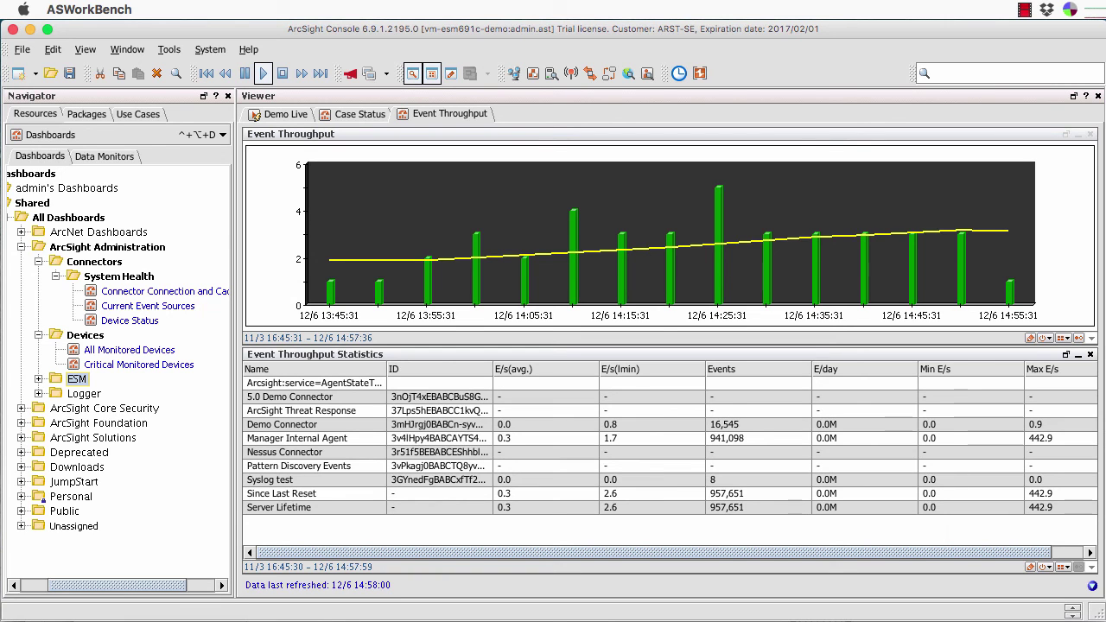
# Open the All Monitored Devices dashboard to view active and inactive devices, and close it again.
pyautogui.click(121, 353)
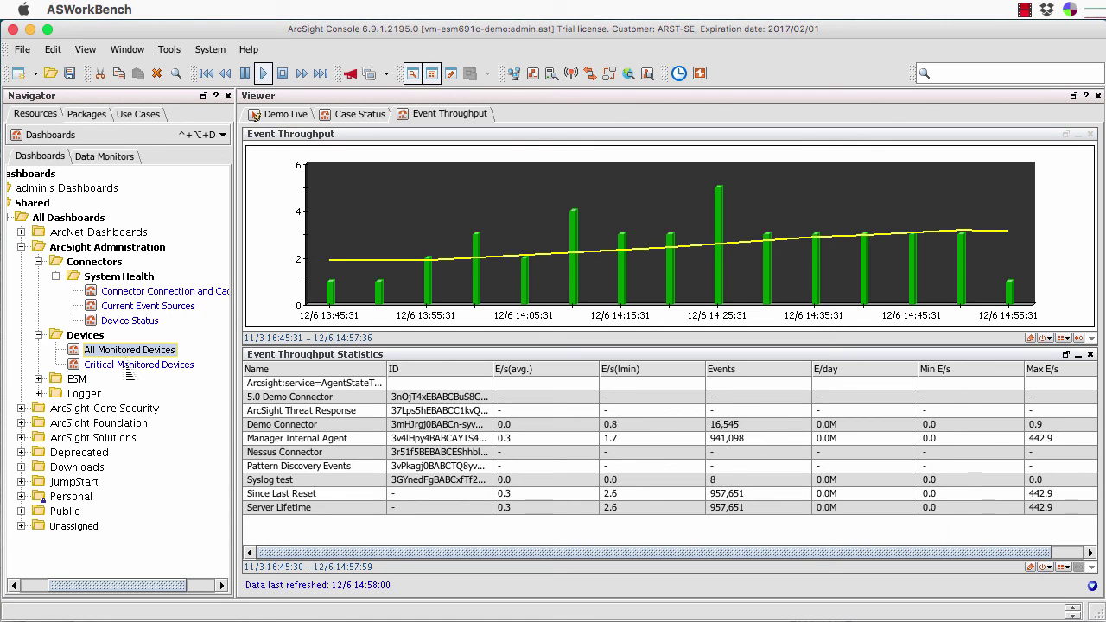
pyautogui.press('Return')
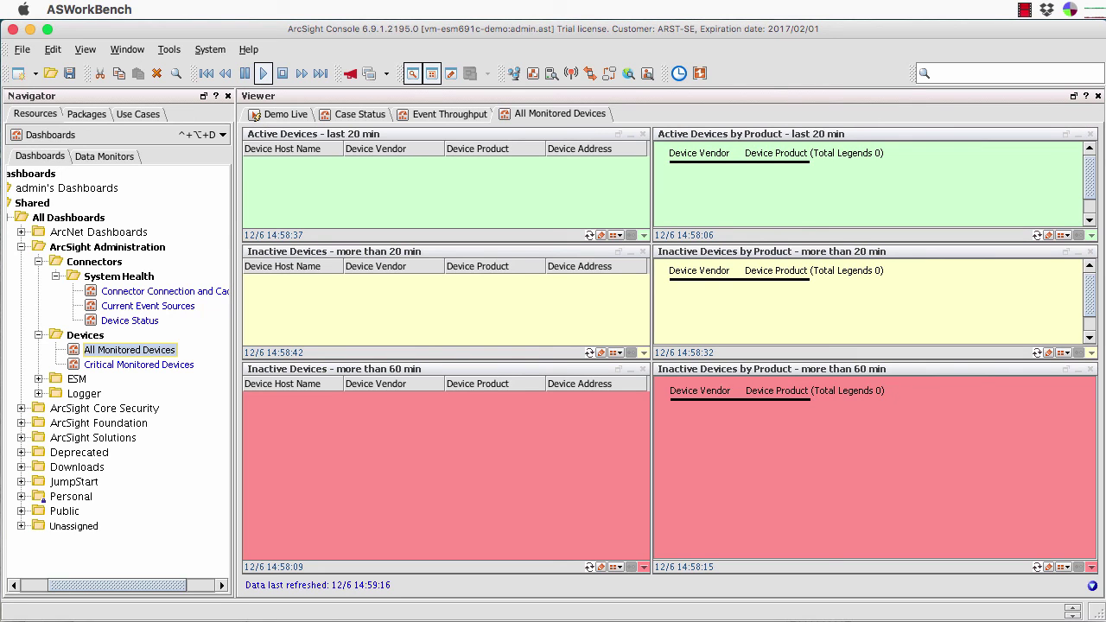
pyautogui.rightClick(550, 115)
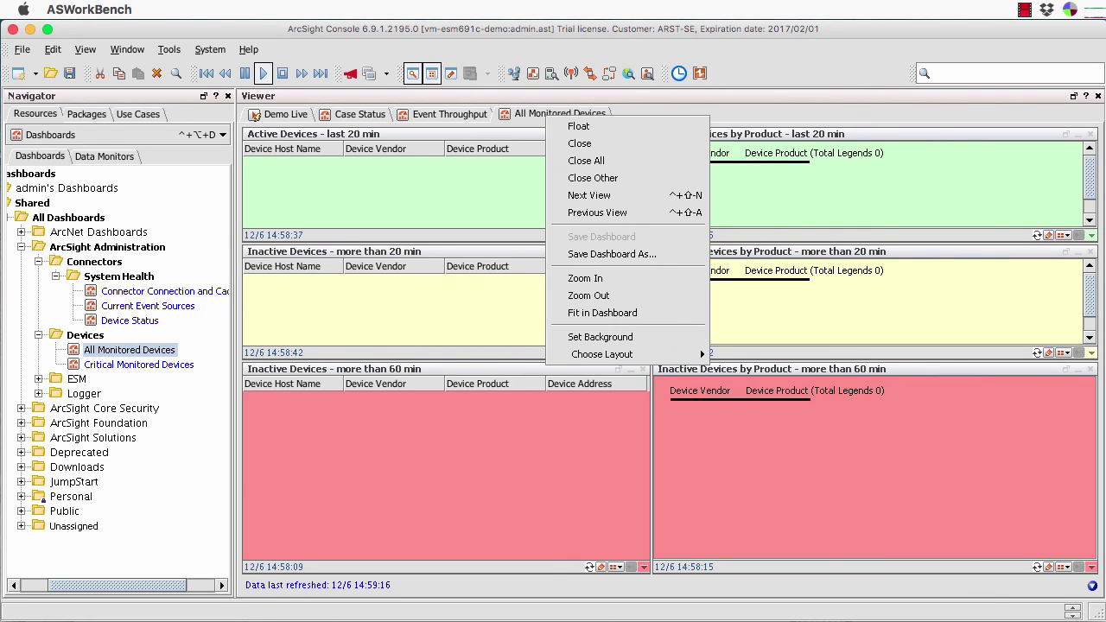
pyautogui.click(580, 144)
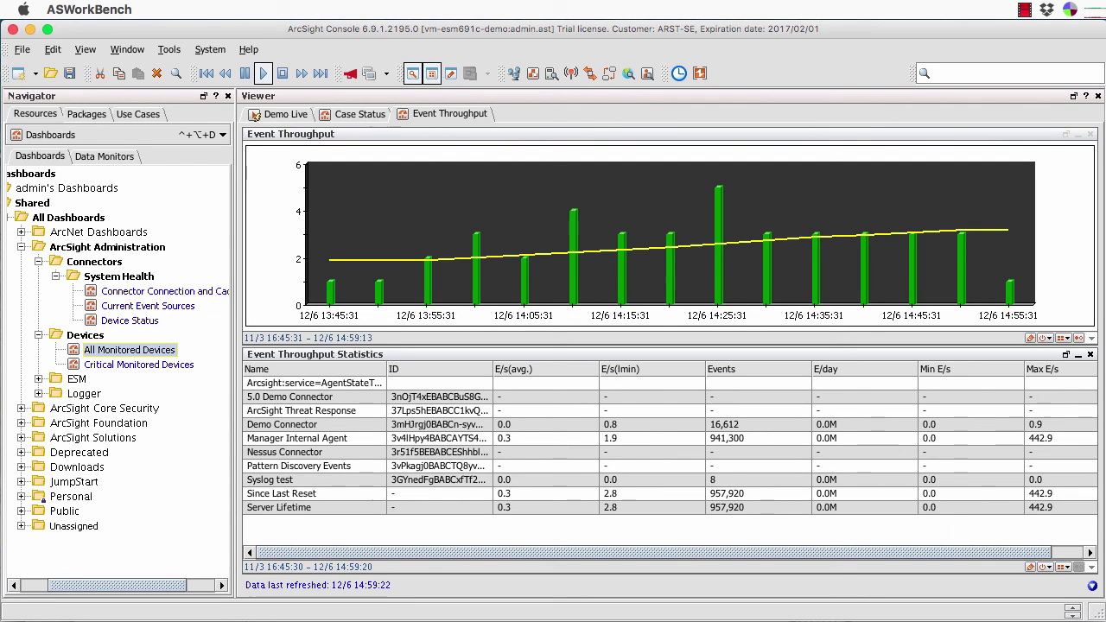
# View the Current Event Sources and Connector Connection and Cache Status dashboards, and collapse the Connectors and Devices folders.
pyautogui.click(148, 306)
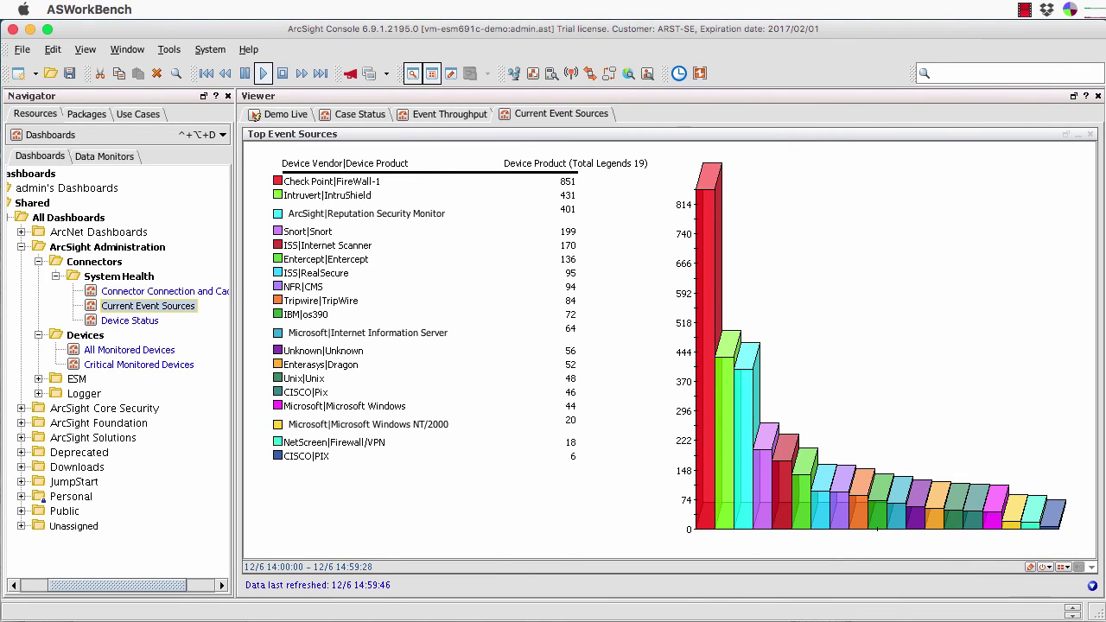
pyautogui.click(129, 292)
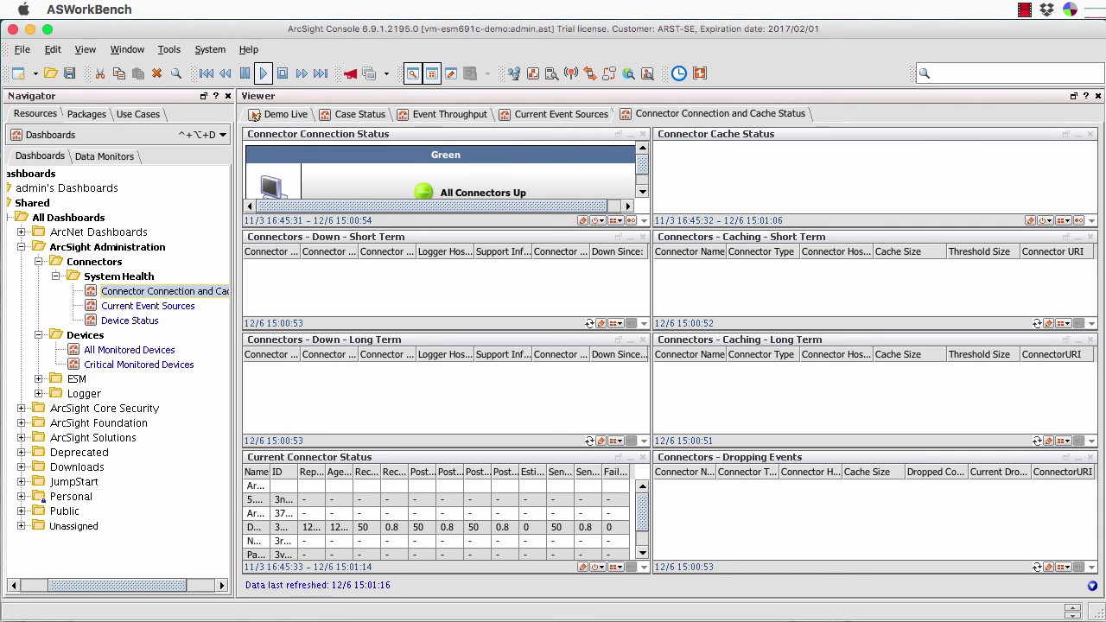
pyautogui.click(38, 261)
pyautogui.click(82, 275)
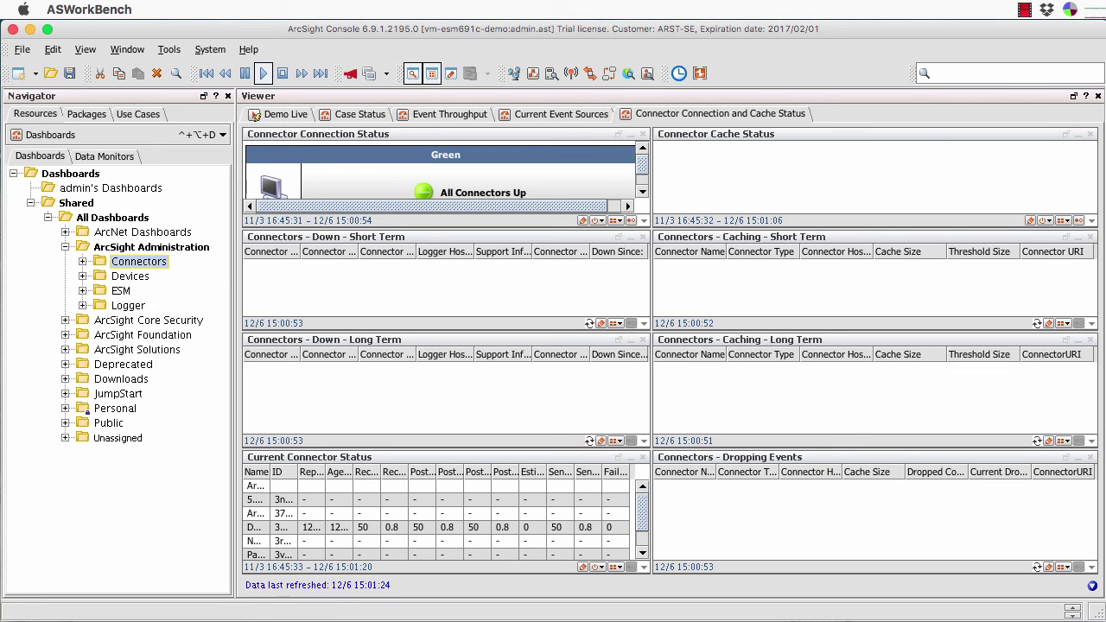
# Switch to the Active Channels resources and expand Connectors, Devices and ESM under ArcSight Administration, down to ESM's System Health Events folder.
pyautogui.click(118, 135)
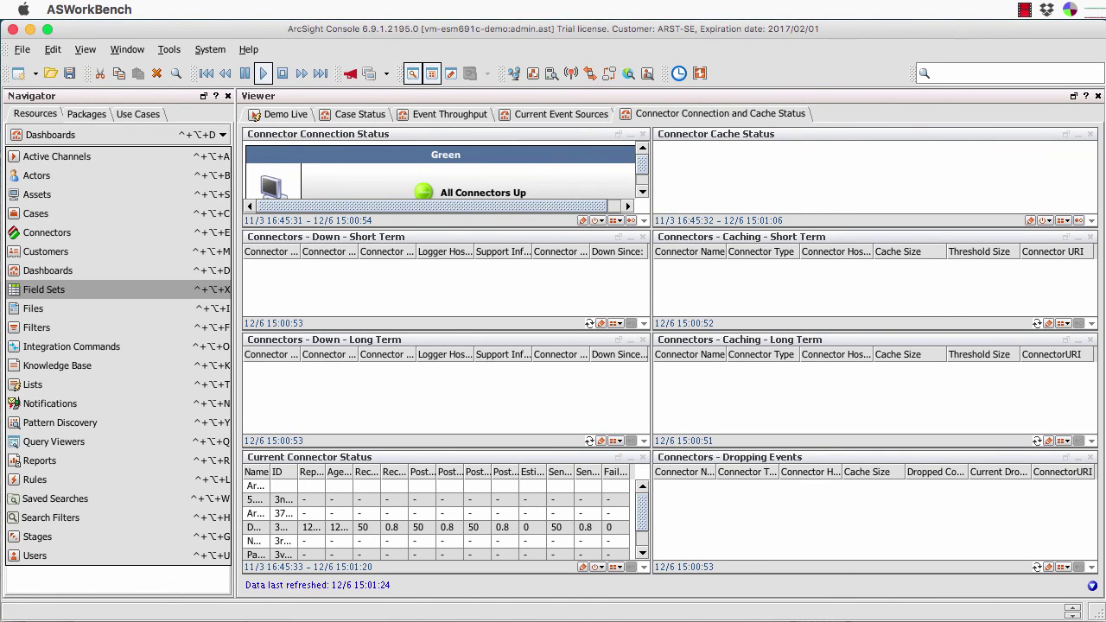
pyautogui.click(117, 156)
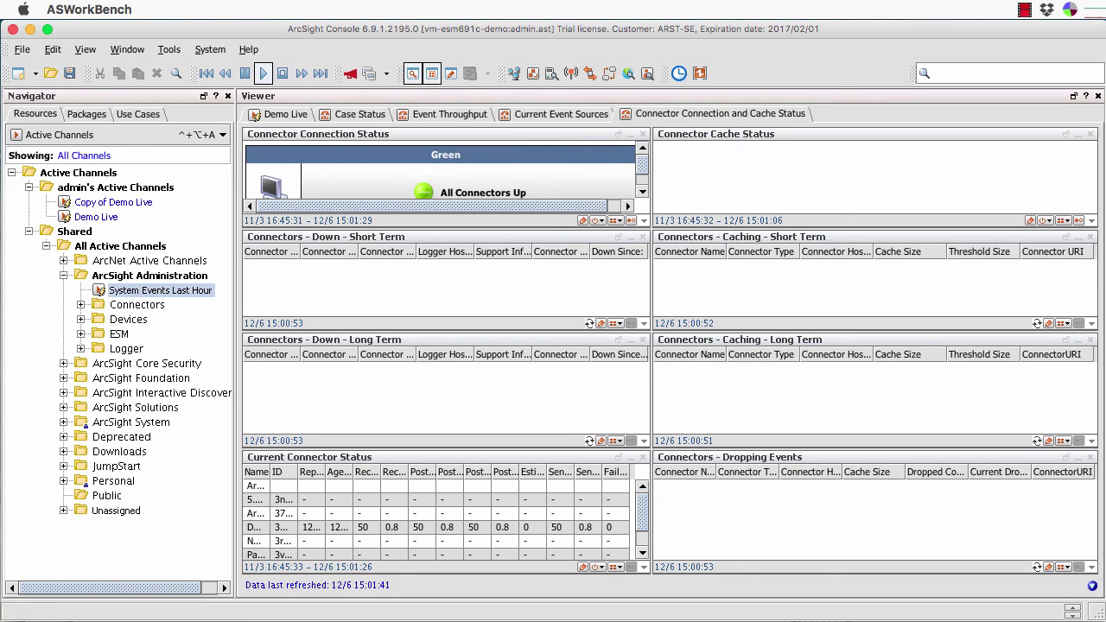
pyautogui.click(80, 304)
pyautogui.click(81, 348)
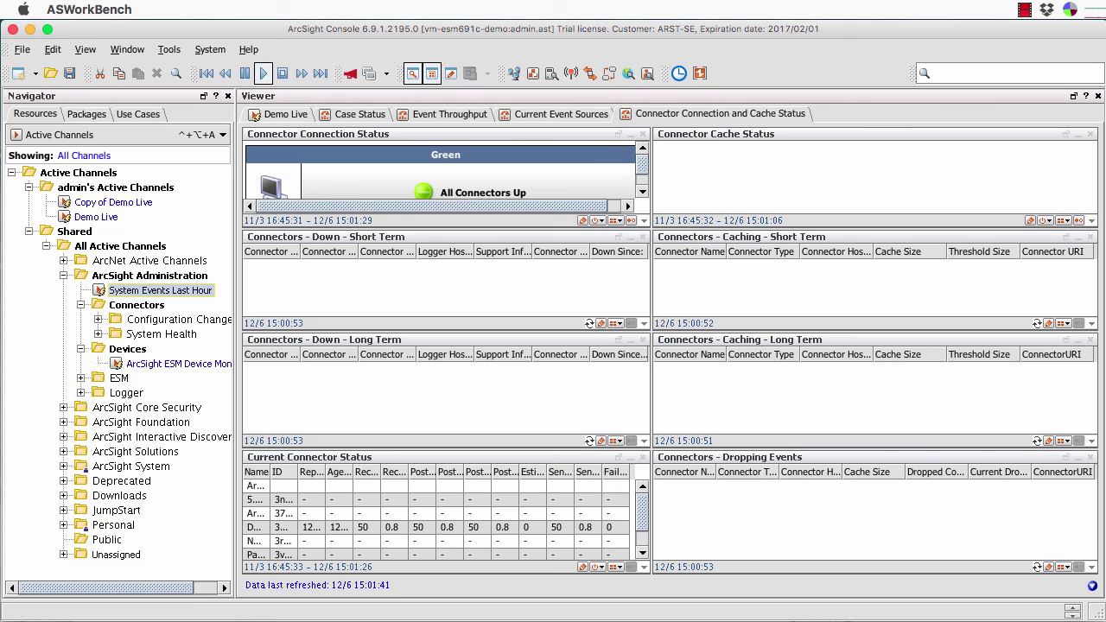
pyautogui.click(81, 378)
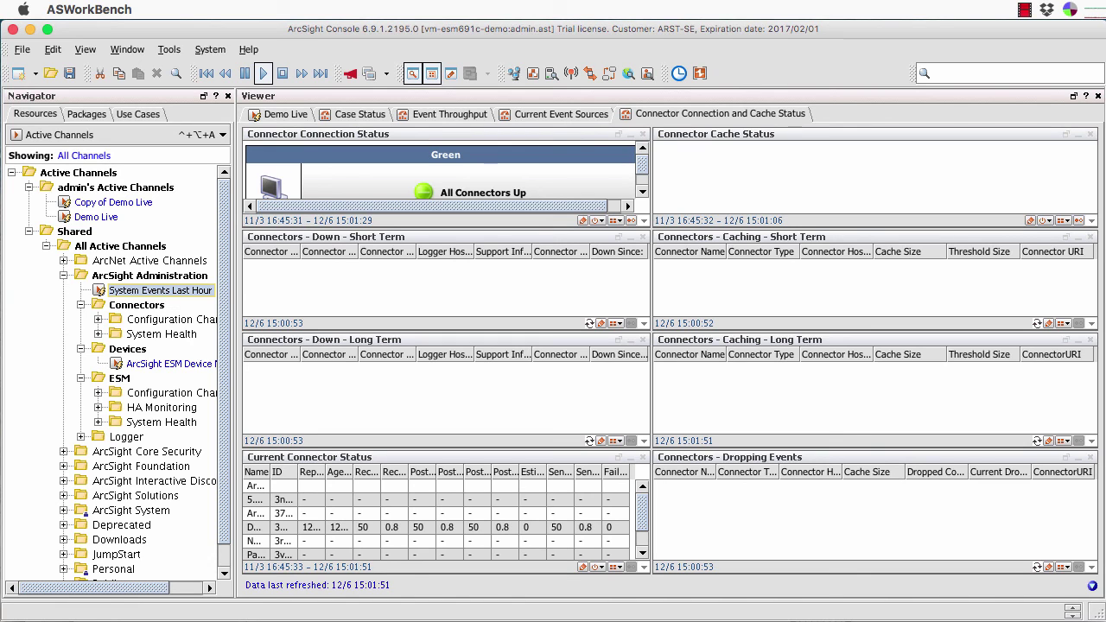
pyautogui.click(98, 422)
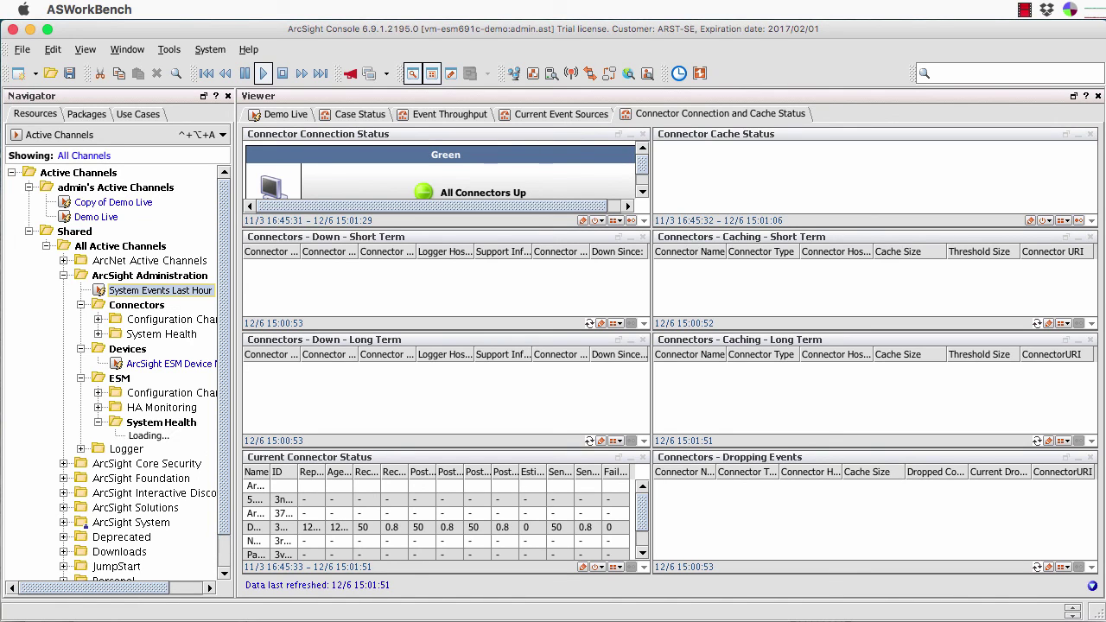
pyautogui.click(115, 437)
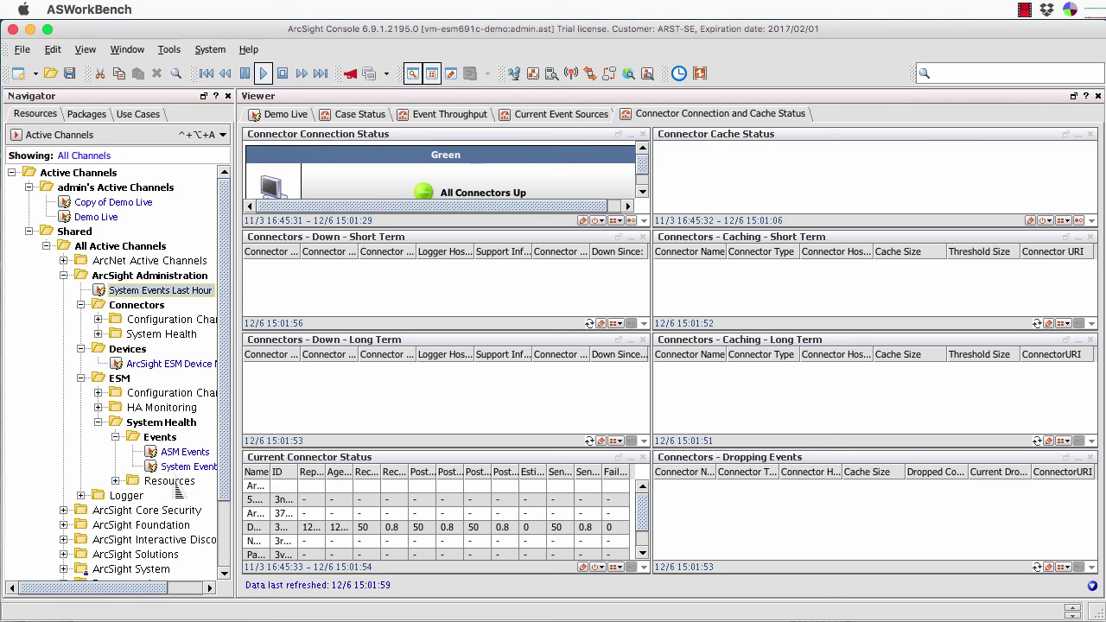
# Open the System Events Last Hour active channel from the Events folder and look through its internal events.
pyautogui.doubleClick(189, 466)
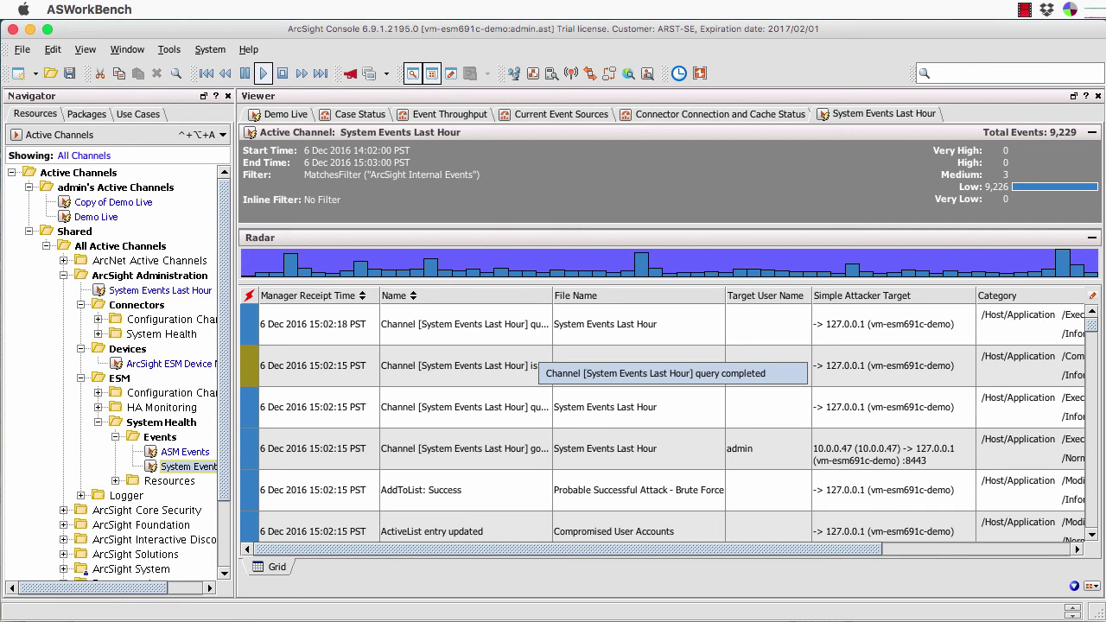
pyautogui.scroll(-3, 557, 408)
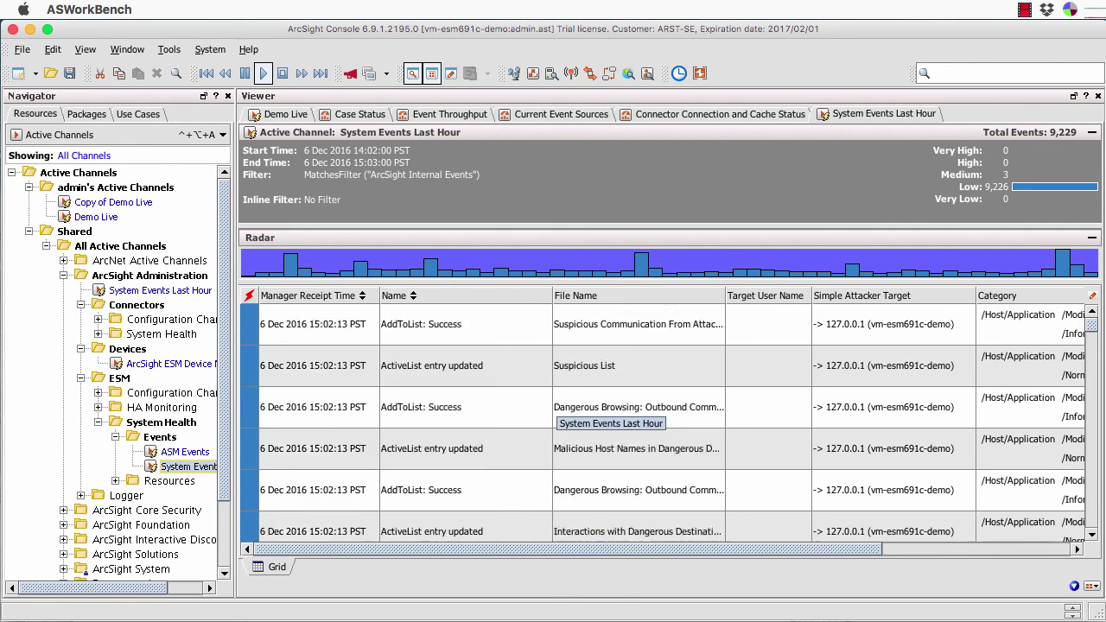
pyautogui.scroll(-4, 605, 415)
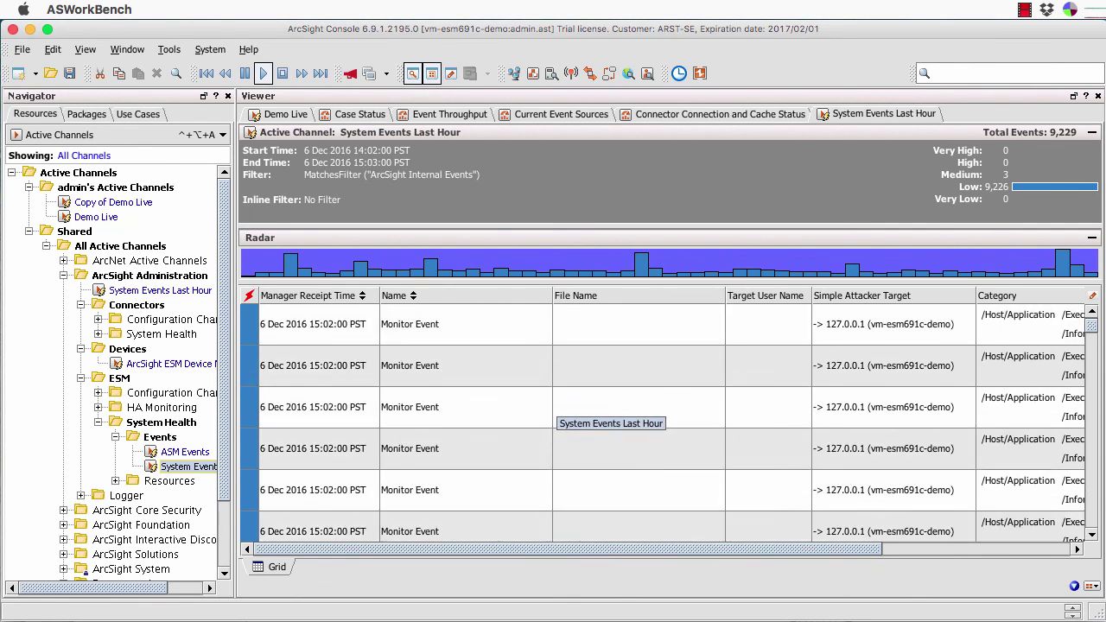
pyautogui.scroll(-3, 553, 406)
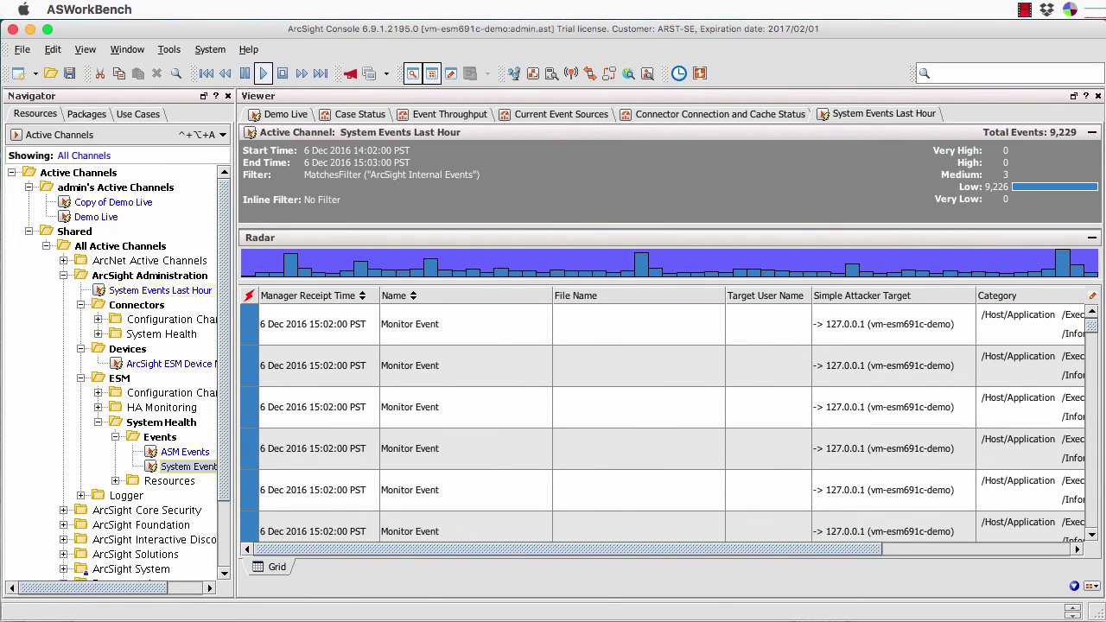
# Switch to the Rules resources and expand the shared ArcSight Administration rules down to ESM's System Health Storage folder.
pyautogui.click(116, 135)
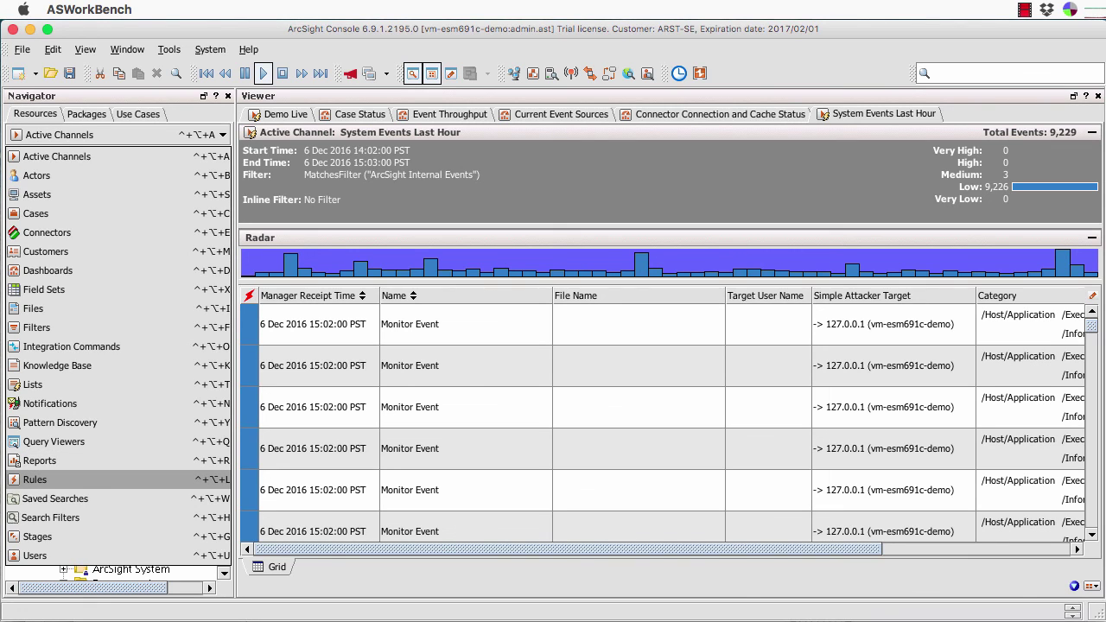
pyautogui.press('Return')
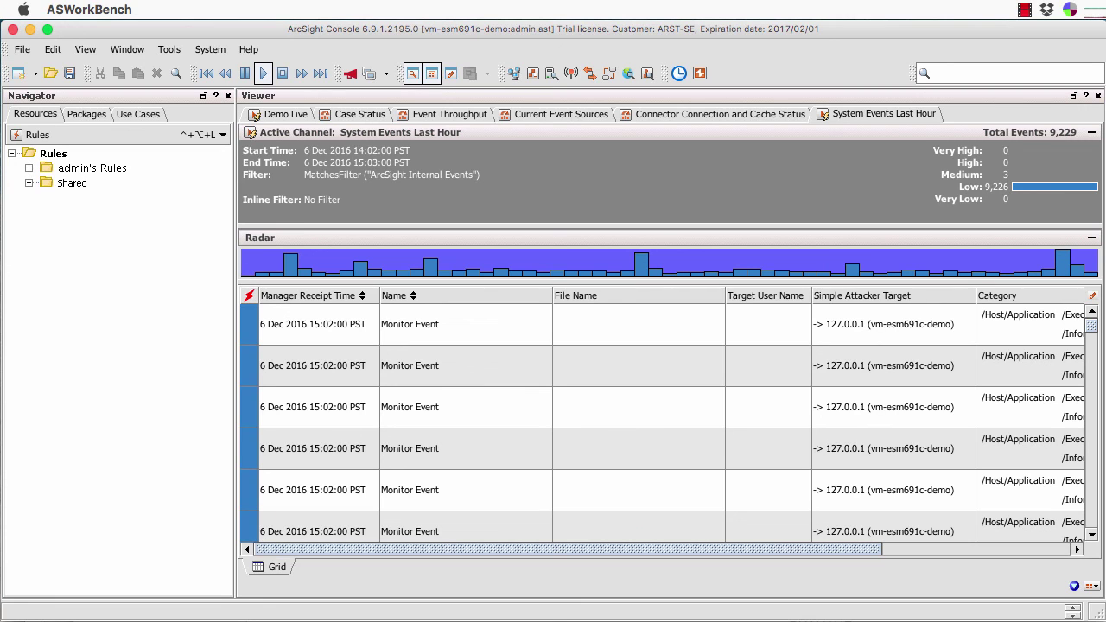
pyautogui.doubleClick(75, 183)
pyautogui.click(46, 197)
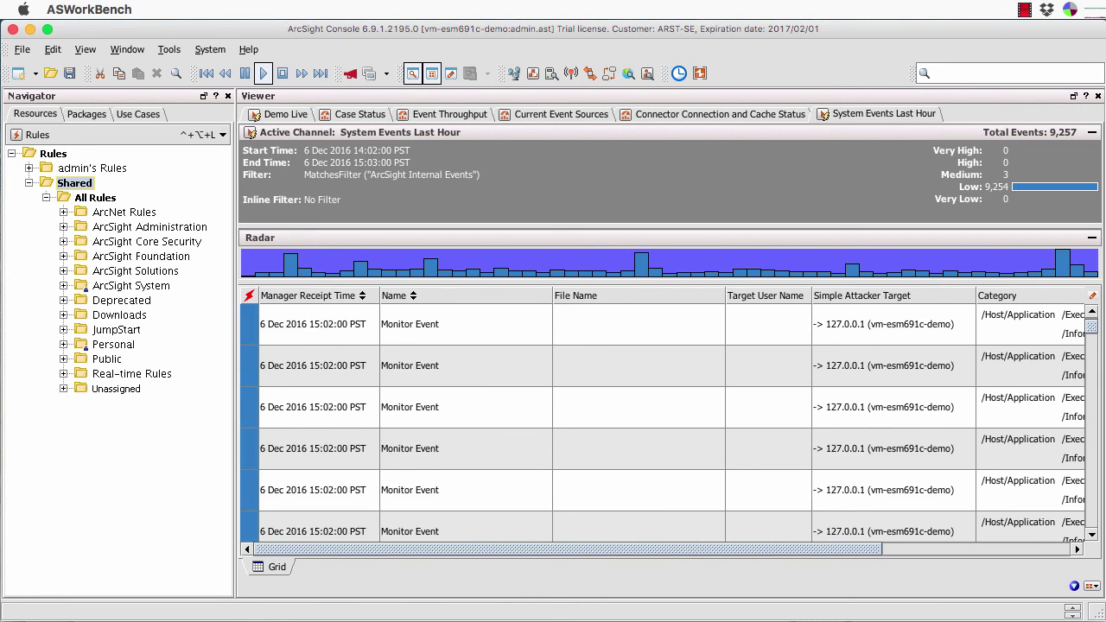
pyautogui.click(63, 227)
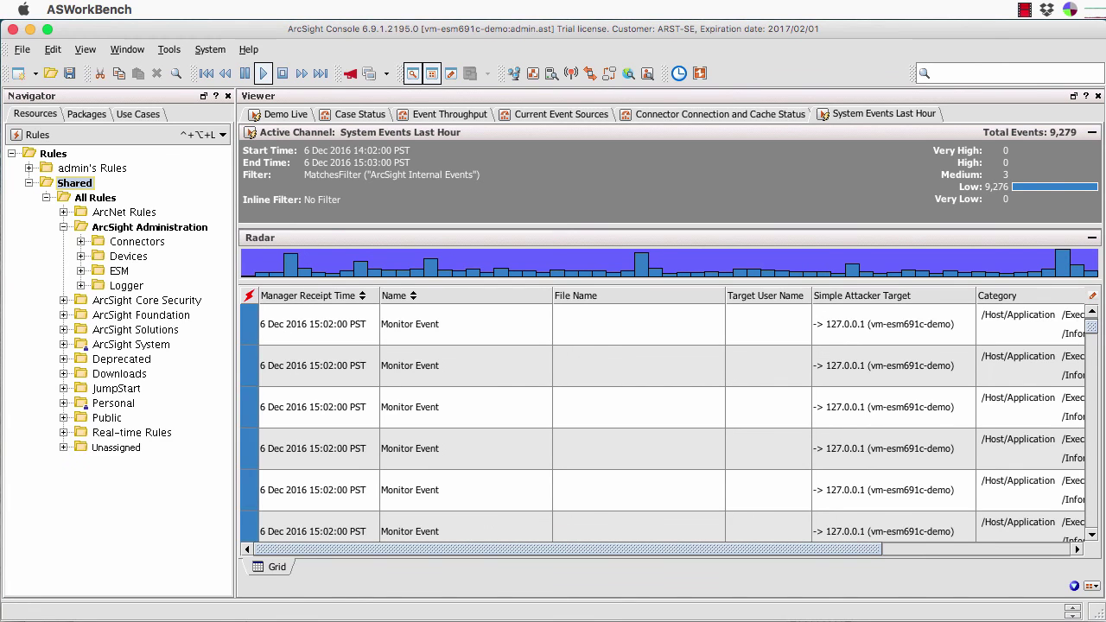
pyautogui.click(80, 270)
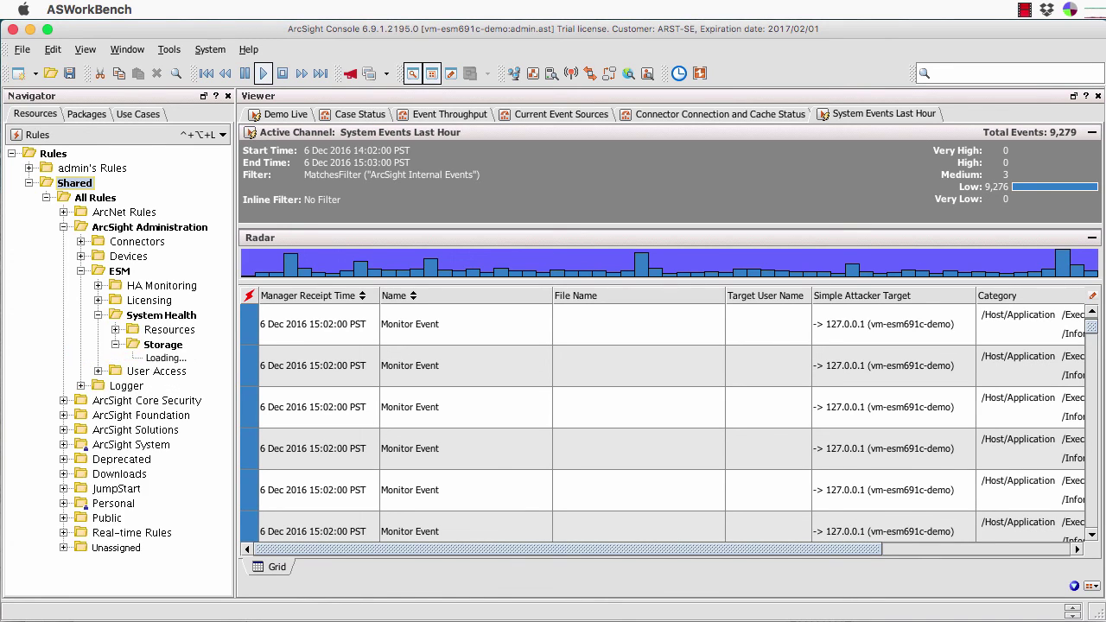
# Examine the ASM database rules in Storage and check the actions available for ASM Database Free Space - Critical.
pyautogui.hscroll(5, 110, 372)
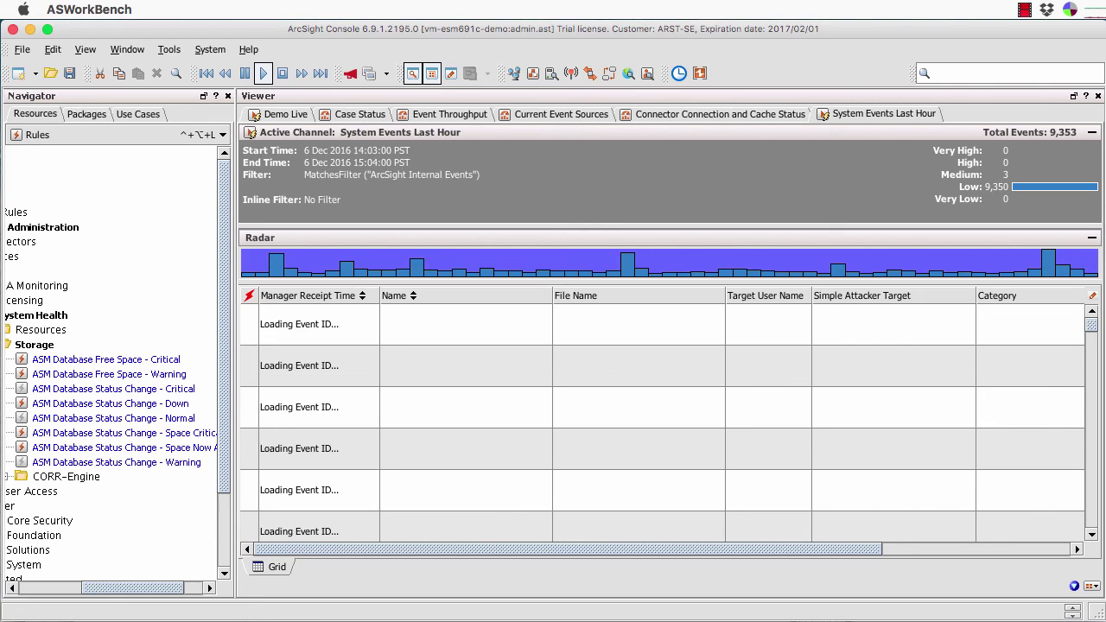
pyautogui.hscroll(-3, 111, 363)
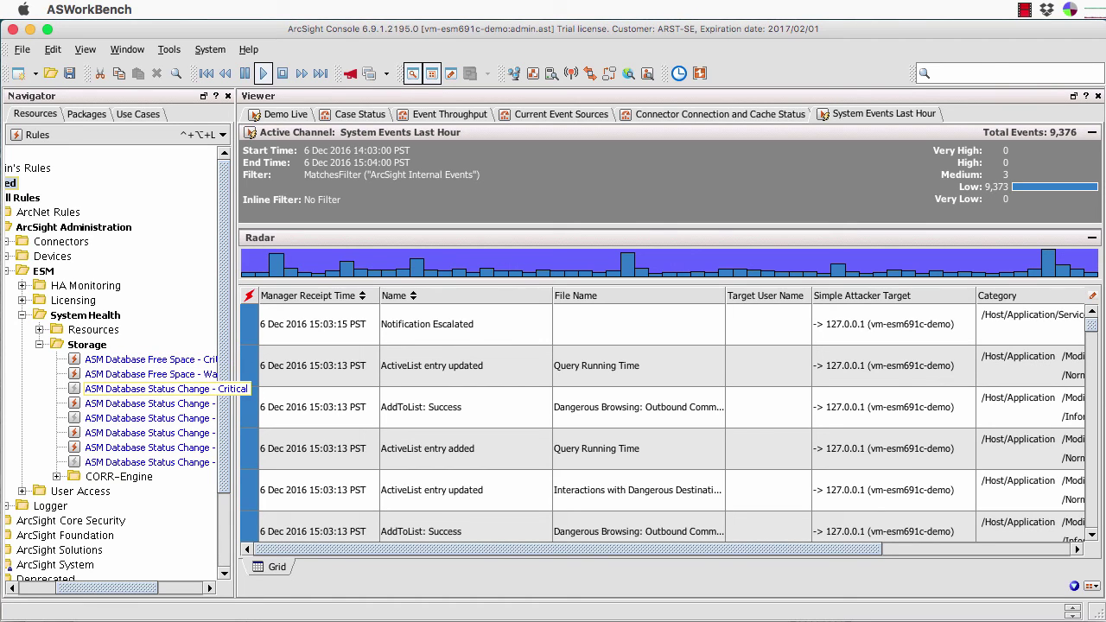
pyautogui.click(151, 360)
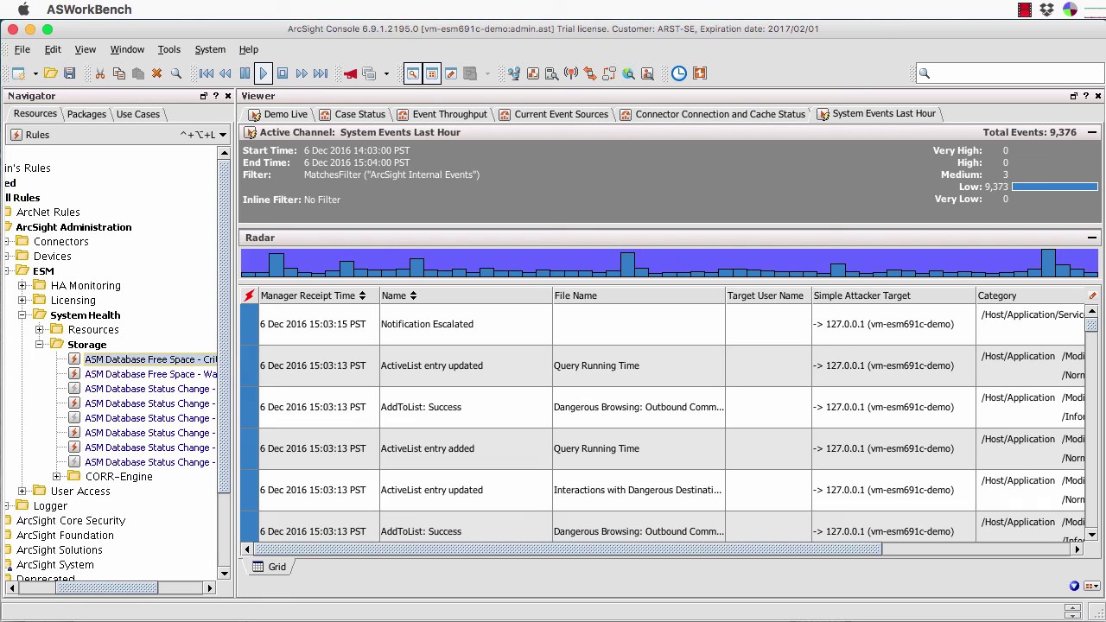
pyautogui.rightClick(104, 360)
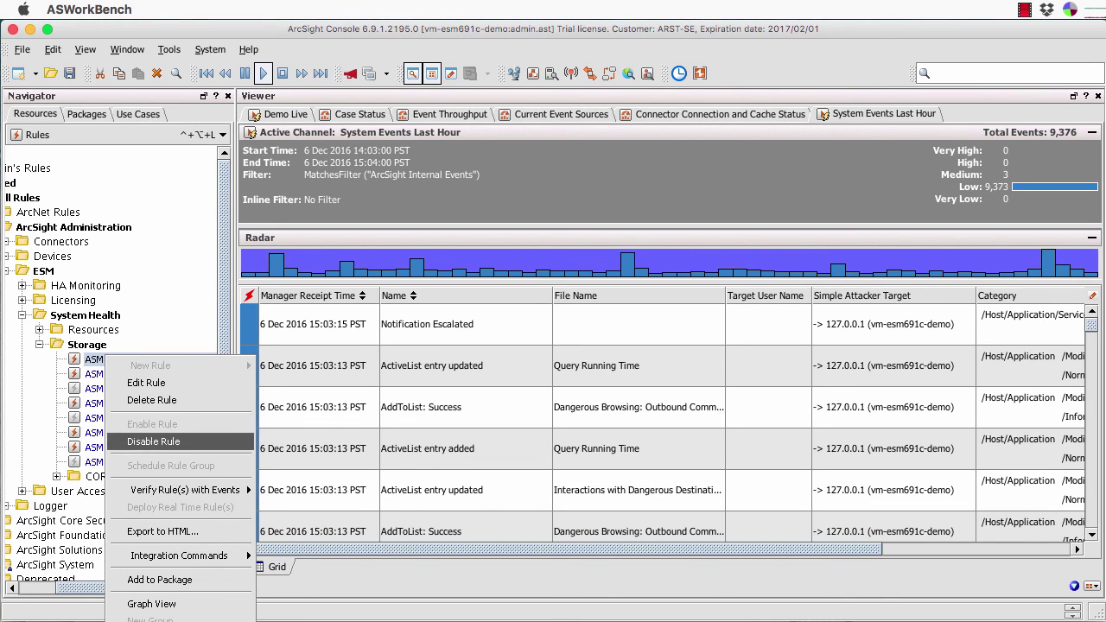
pyautogui.press('Escape')
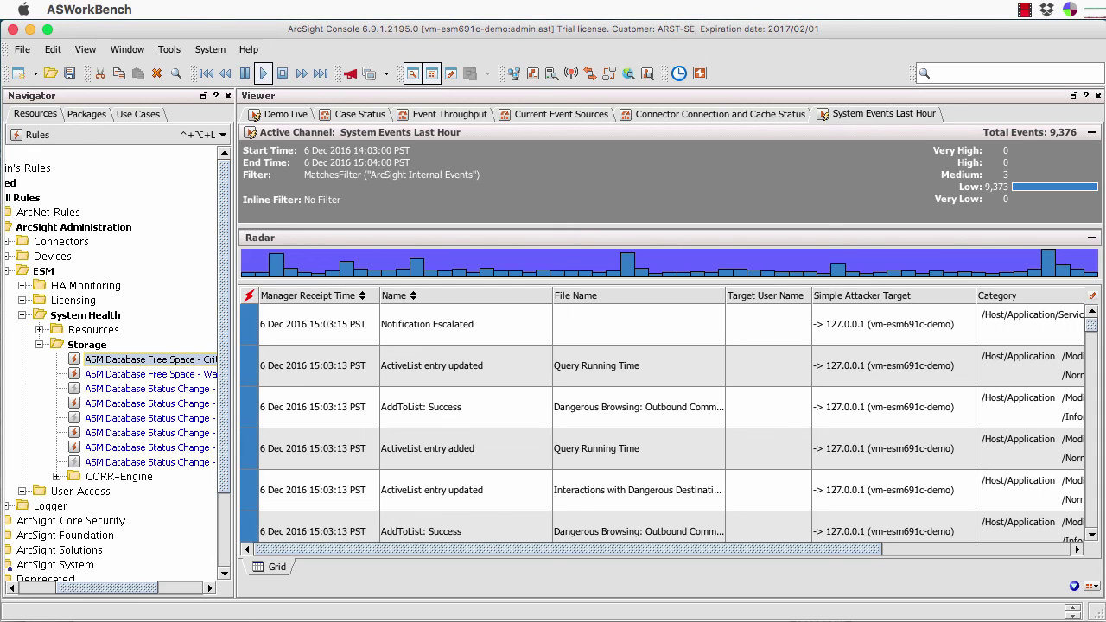
# Collapse the Shared rules folder and switch back to the Dashboards resources.
pyautogui.hscroll(-3, 110, 368)
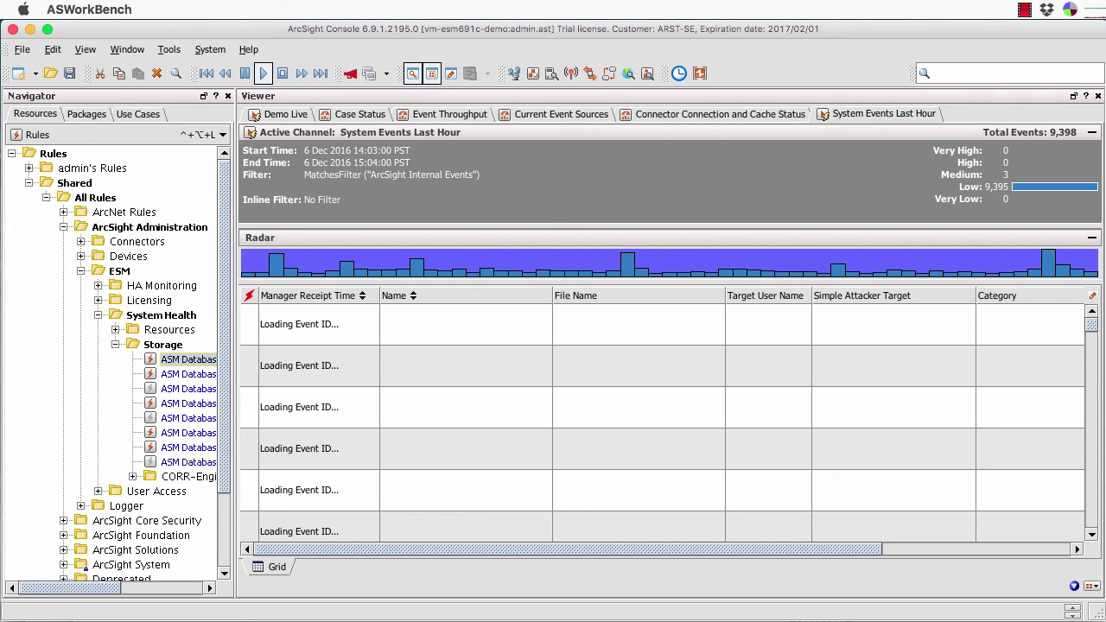
pyautogui.click(28, 183)
pyautogui.click(118, 134)
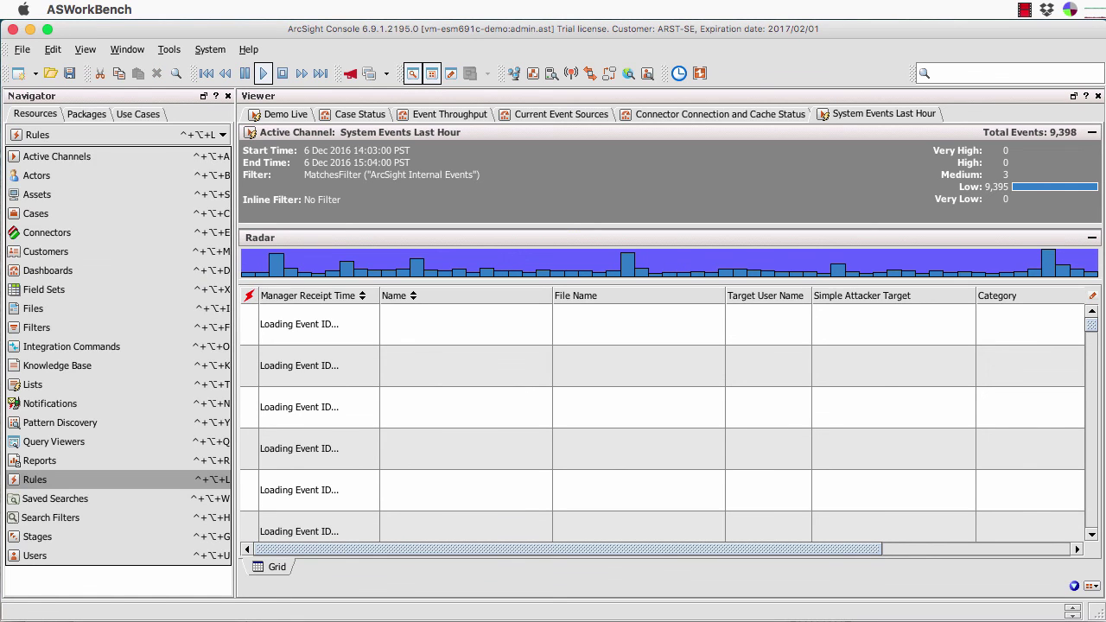
pyautogui.click(47, 270)
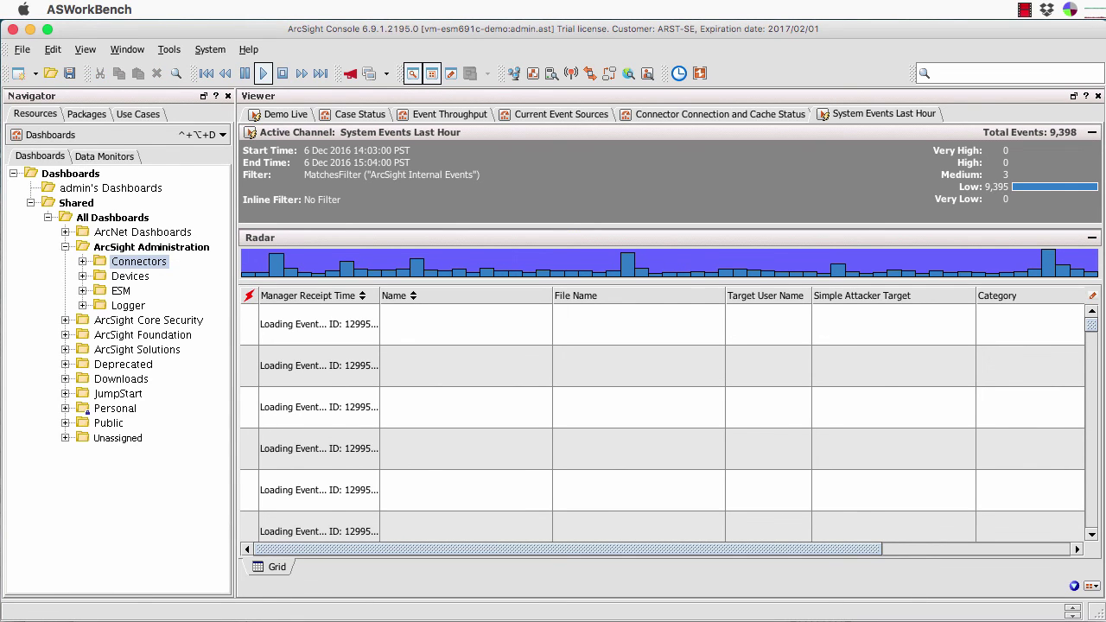